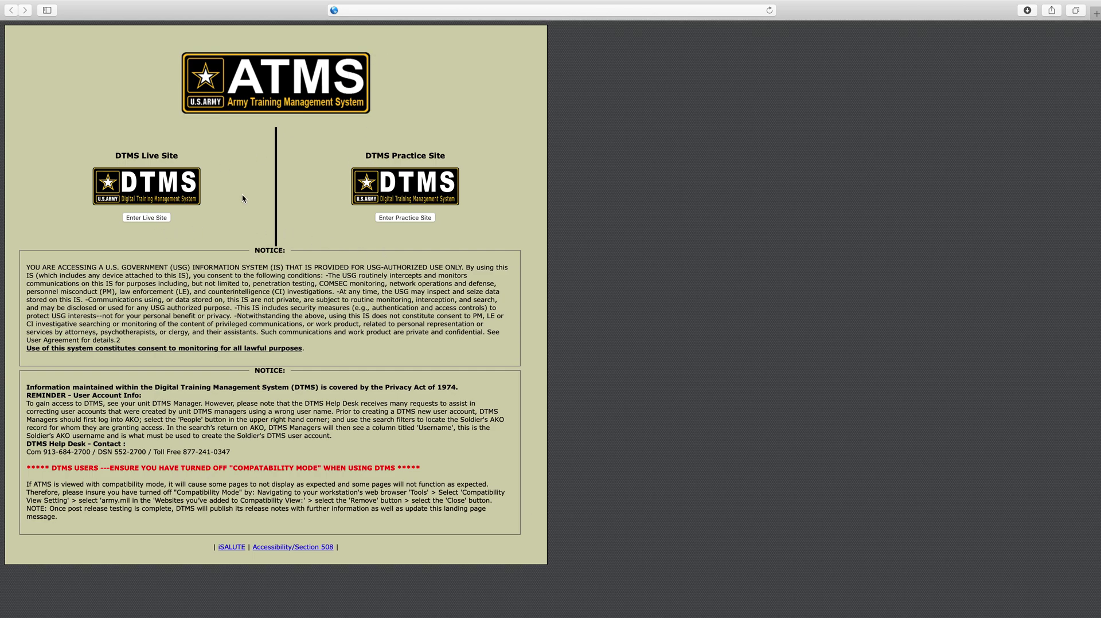
- Enter the DTMS Live Site and open the form for scheduling a new event
left_click(158, 220)
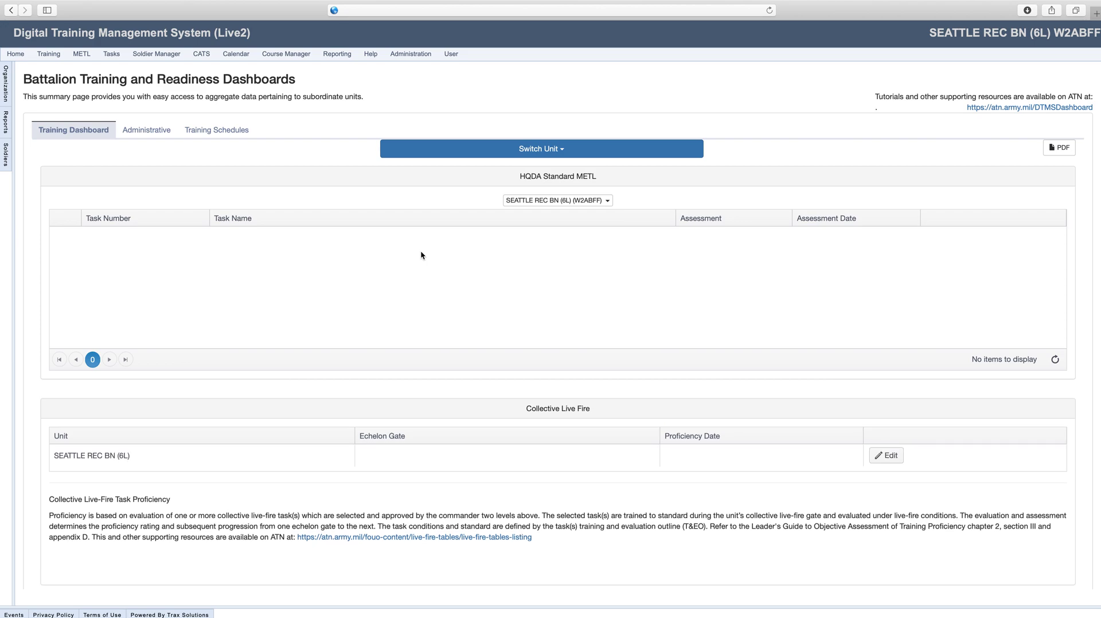
mouse_move(36, 53)
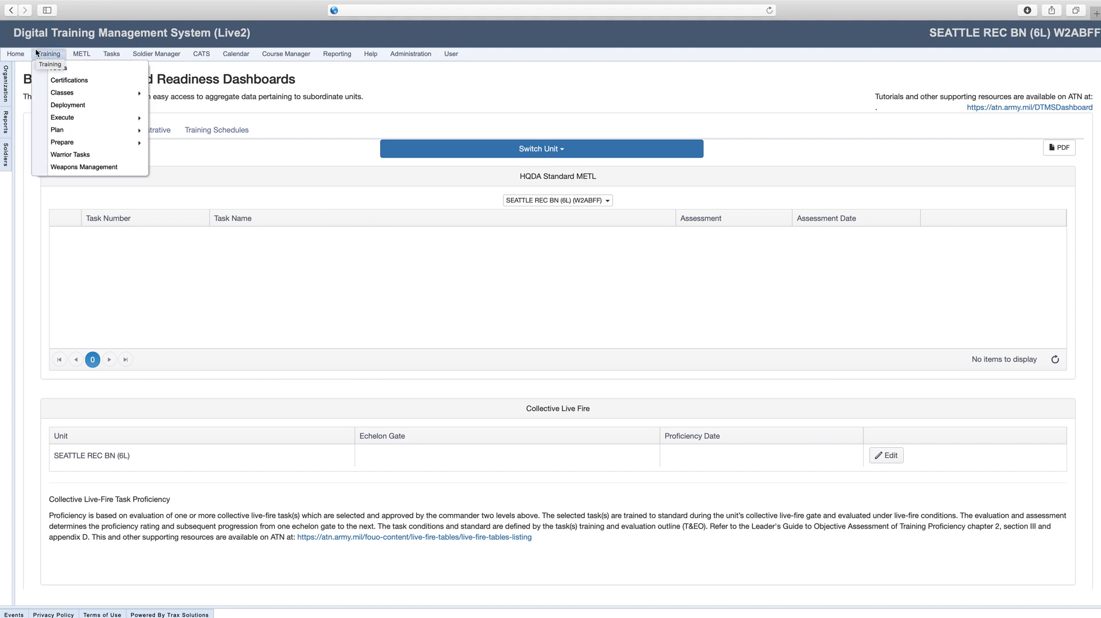
mouse_move(79, 140)
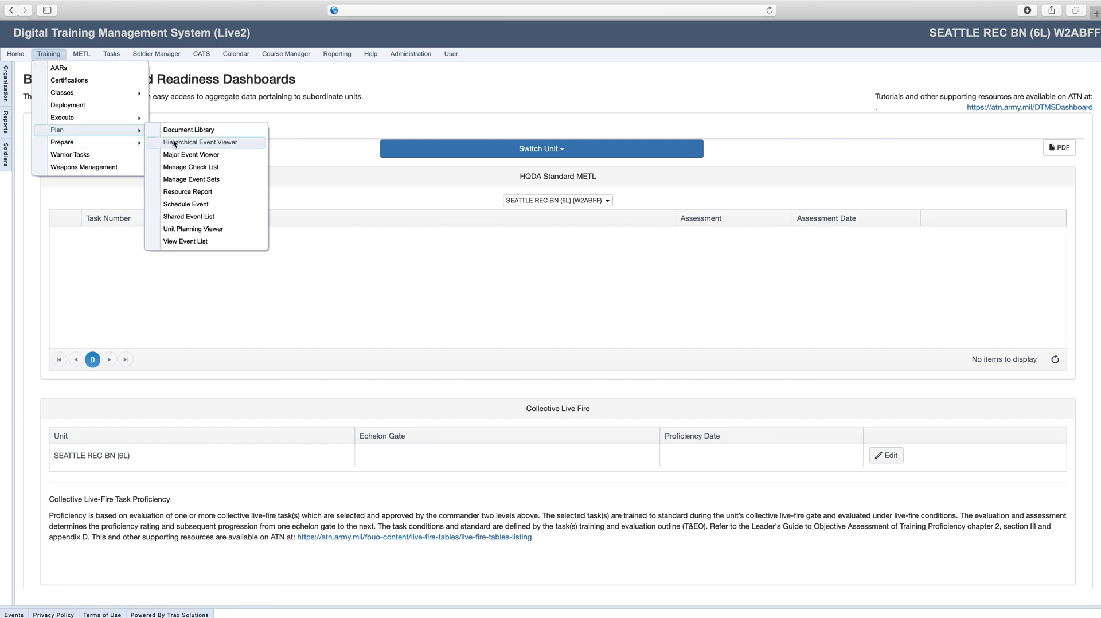
left_click(187, 203)
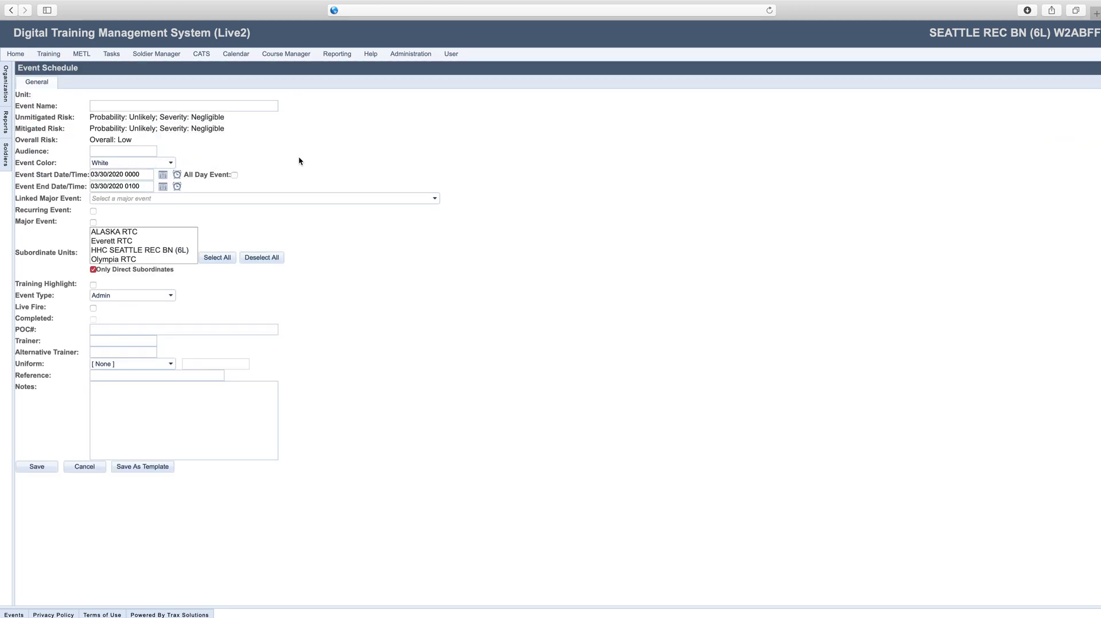
- Name the event Station Training and set its start to 04/01/2020 at 1300
left_click(156, 103)
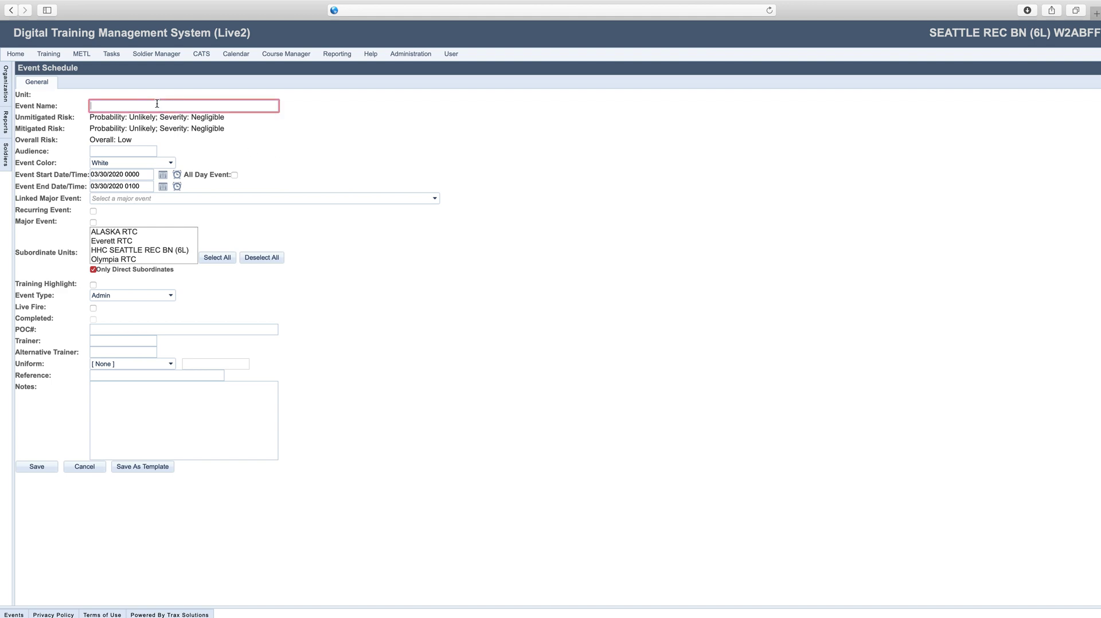
type("Station Training")
left_click(162, 175)
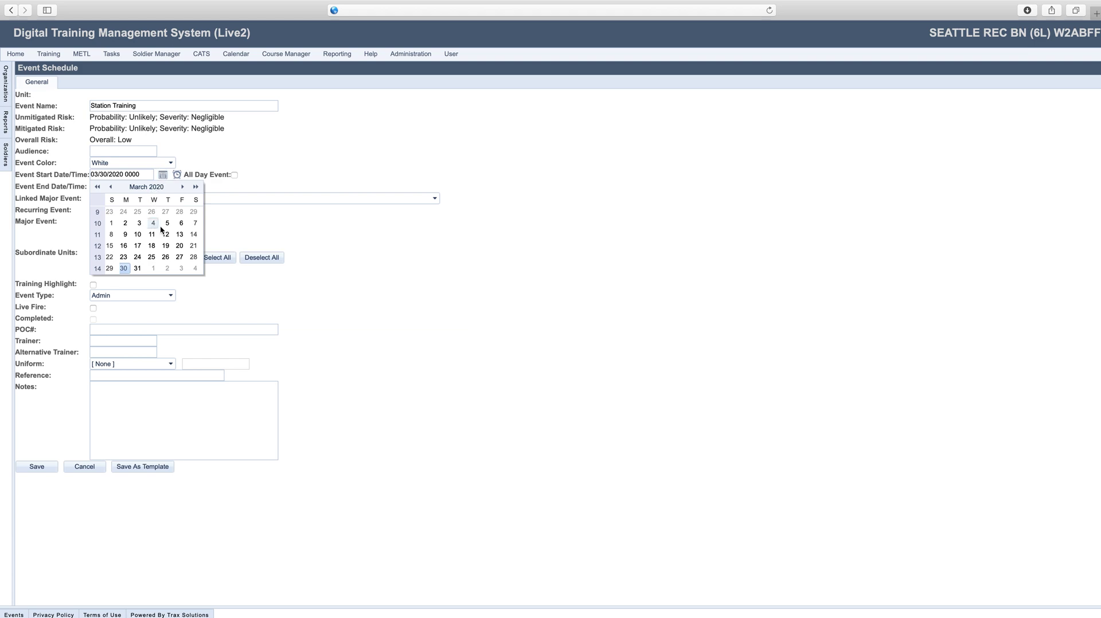
left_click(153, 269)
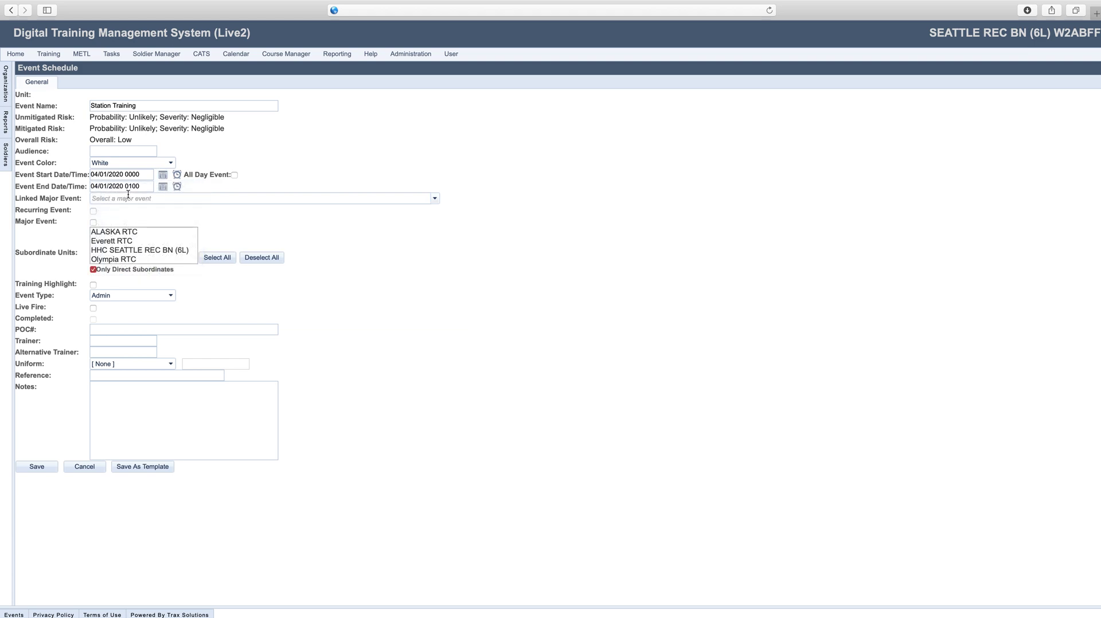
left_click(176, 175)
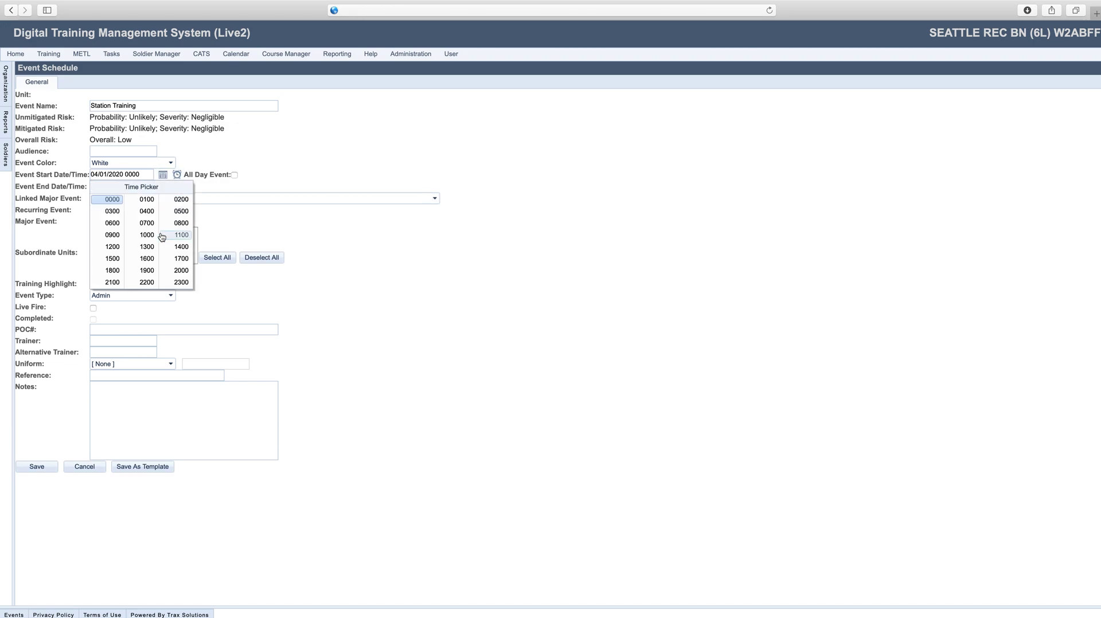
left_click(147, 247)
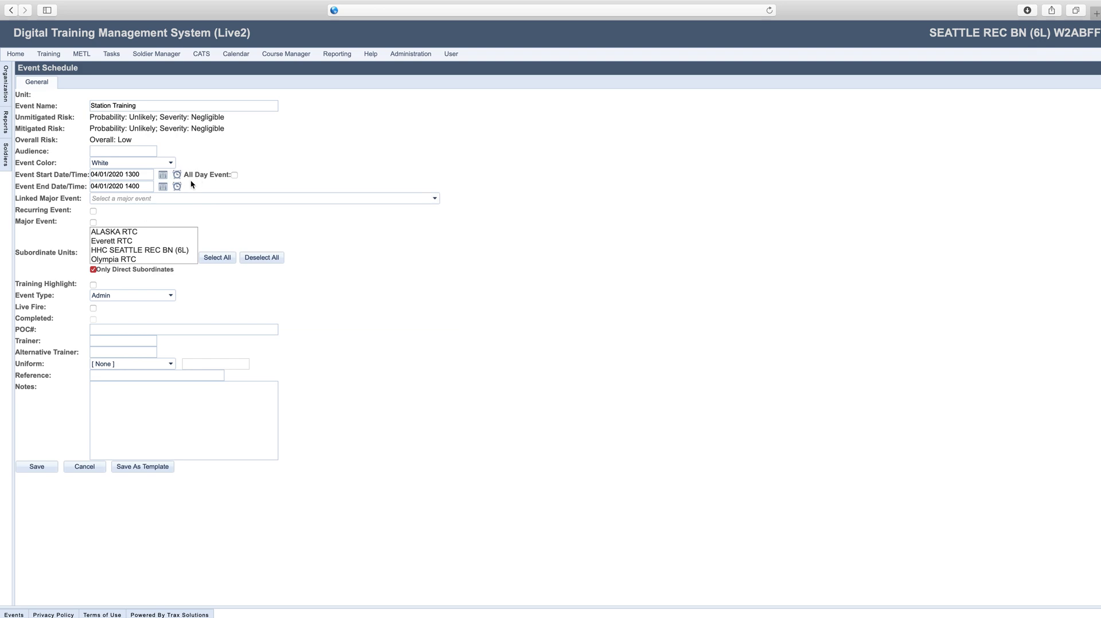
- Set the event's end time to 1330 on 04/01/2020
left_click(176, 187)
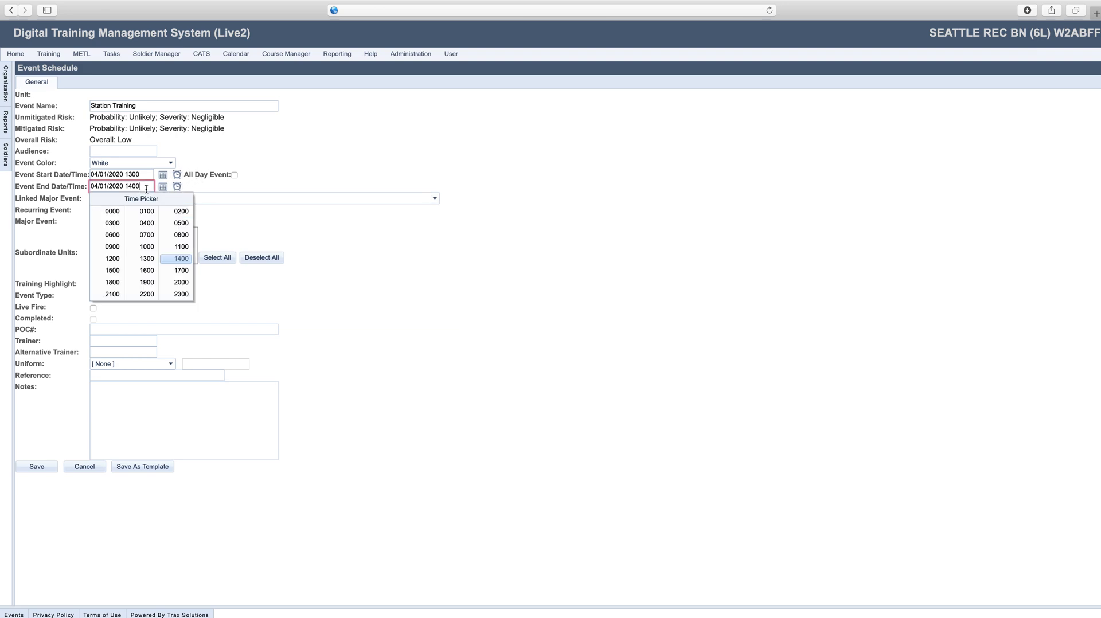
key("BackSpace")
key("BackSpace")
key("BackSpace")
type("30")
type("0")
left_click(411, 260)
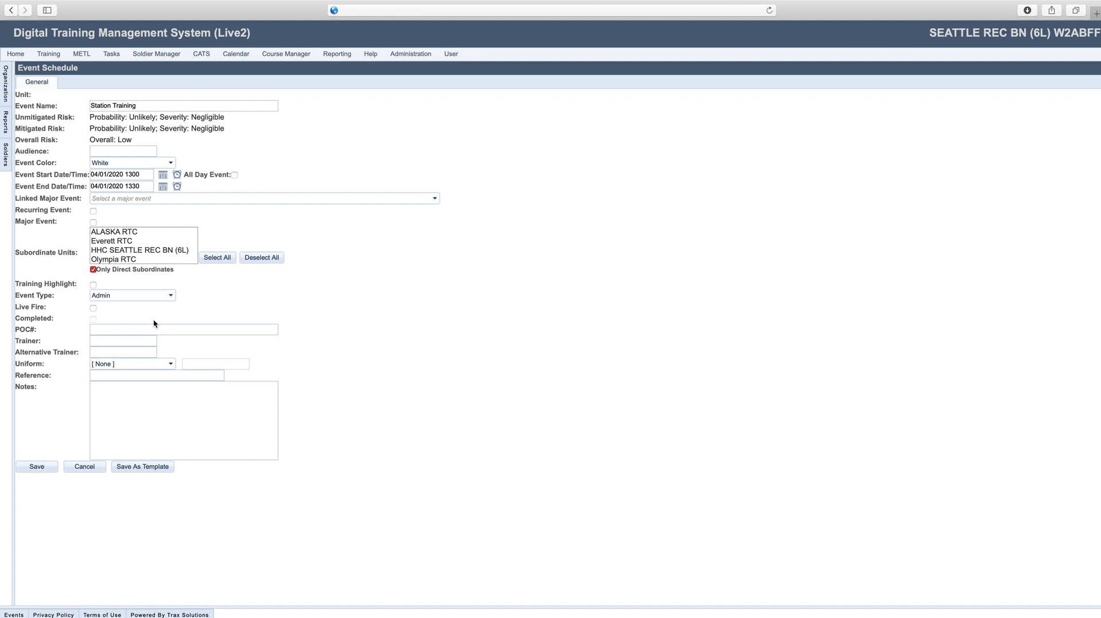
- Enter the POC number and the names of the trainer and alternative trainer, and save the event
left_click(96, 329)
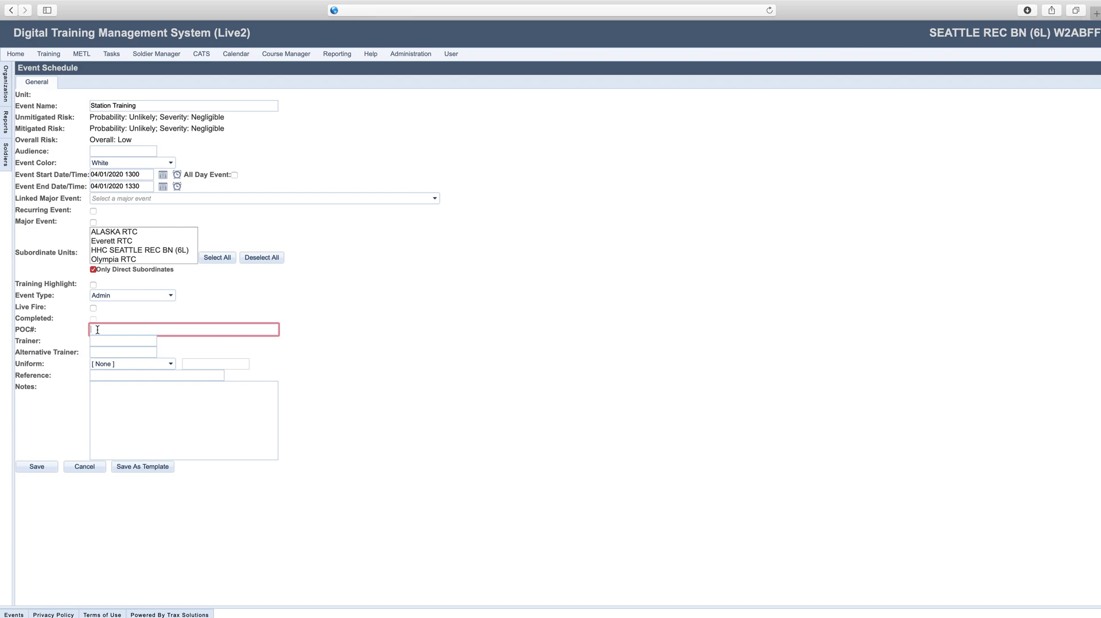
type("729284748")
left_click(109, 341)
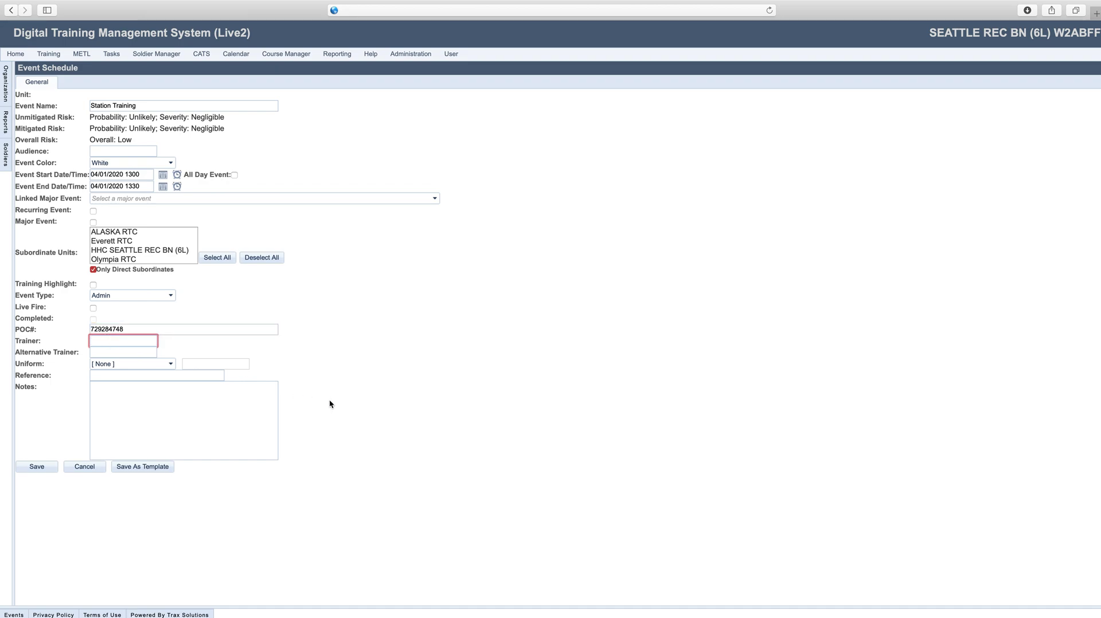
type("SFC Vargas")
key("Tab")
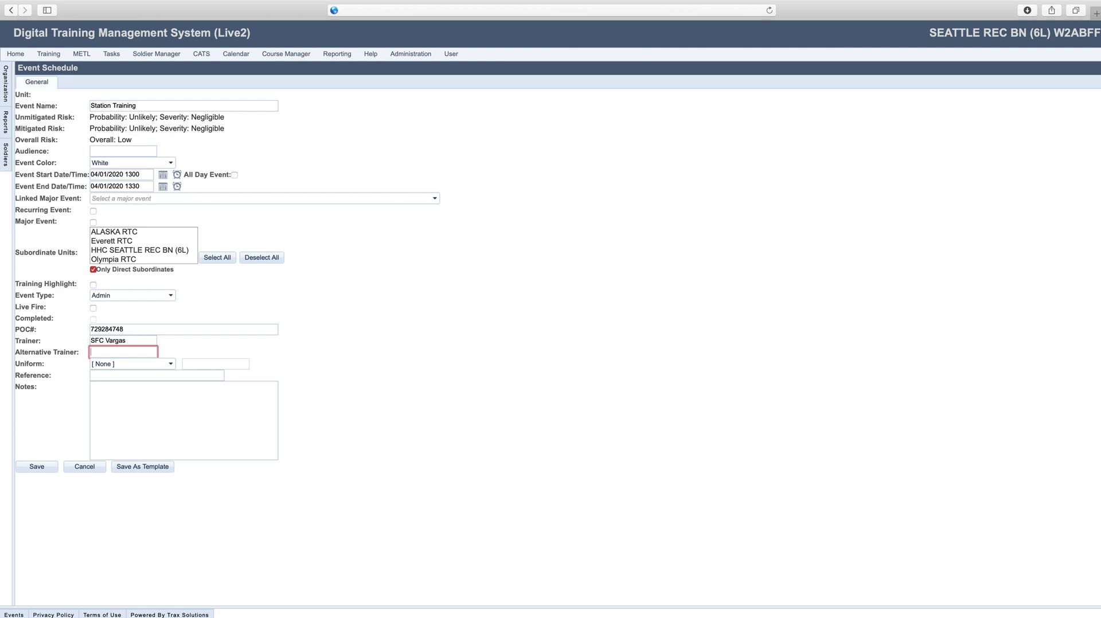
type("MSG Hollis")
left_click(384, 391)
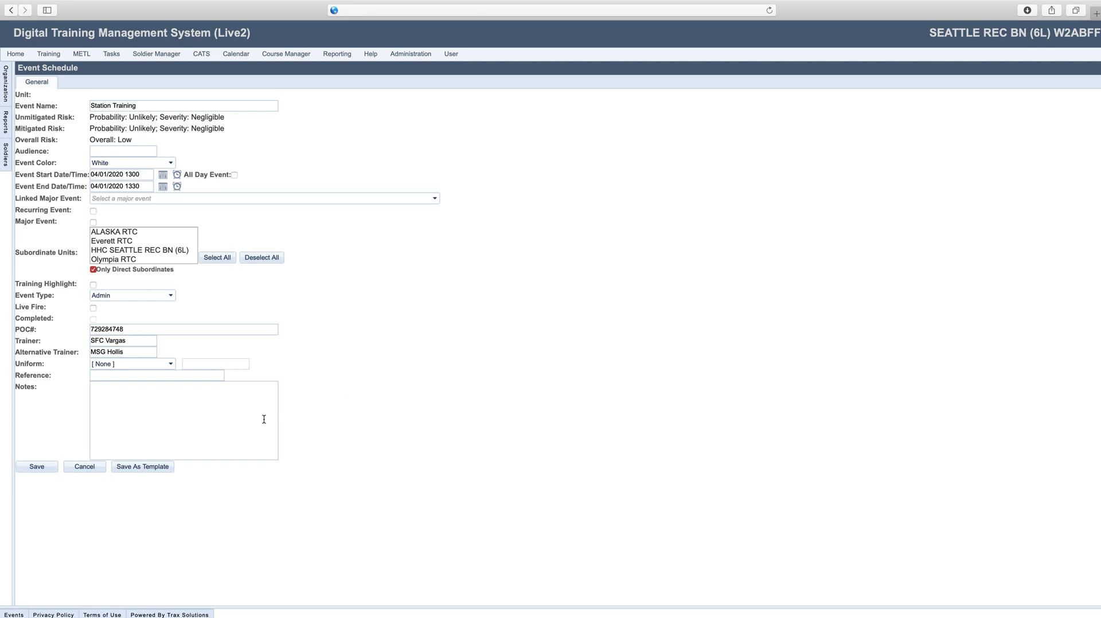
left_click(43, 466)
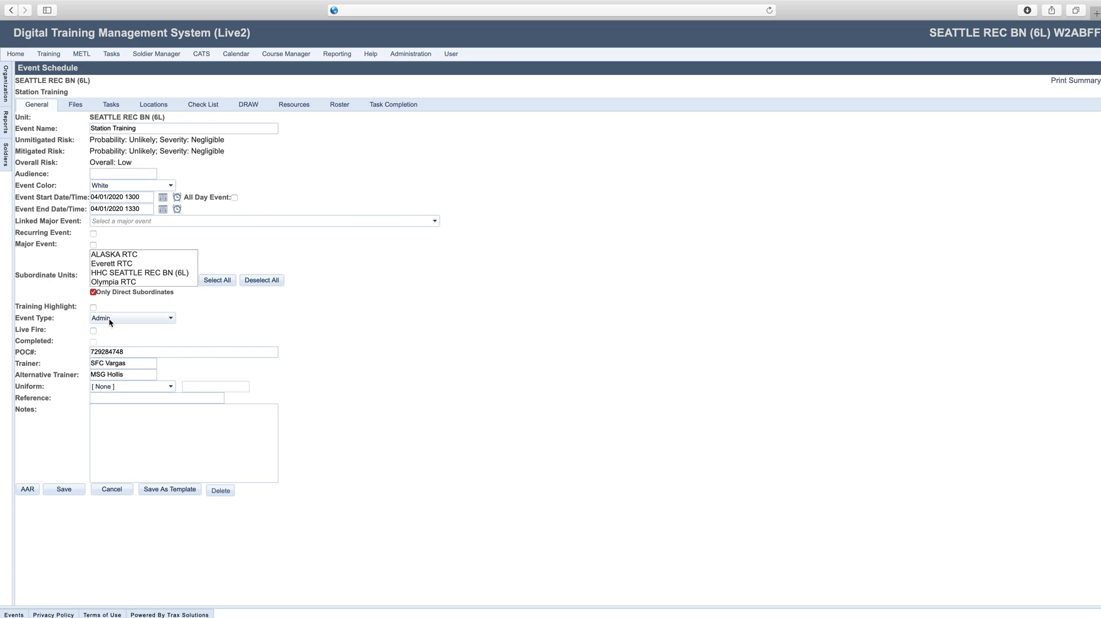
- Search the event's tasks with the key word Telephone Prospecting
left_click(112, 105)
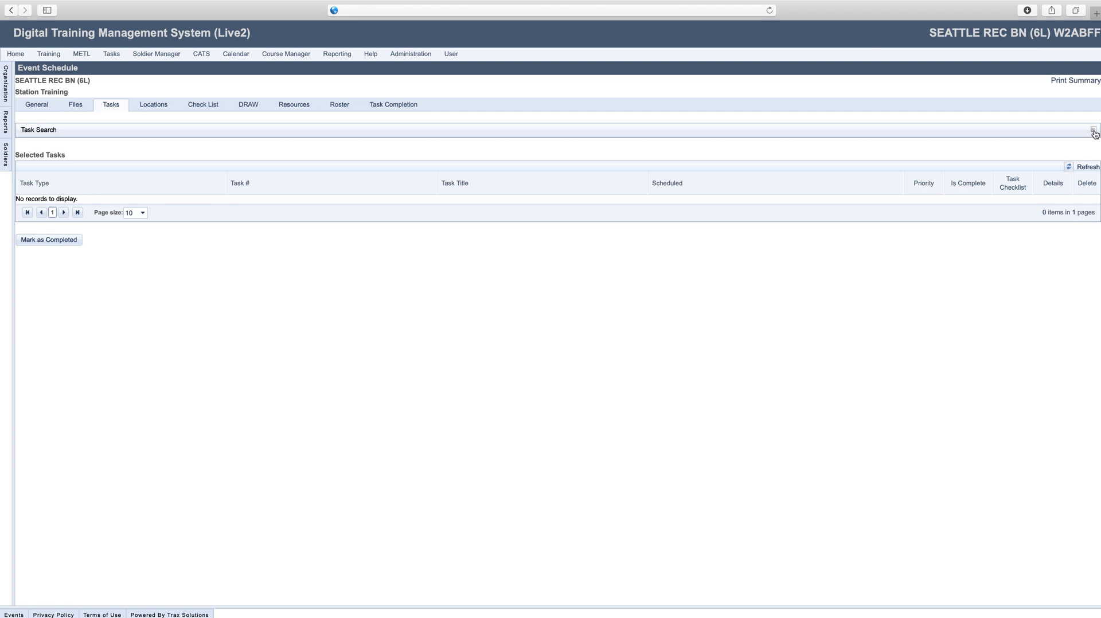
left_click(1094, 132)
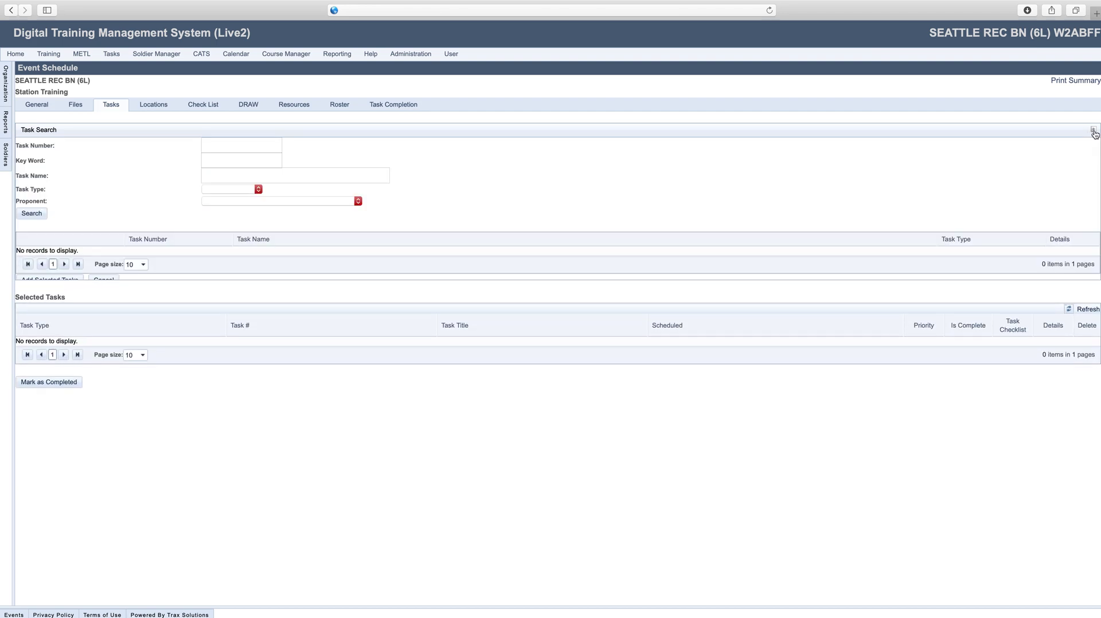
left_click(233, 160)
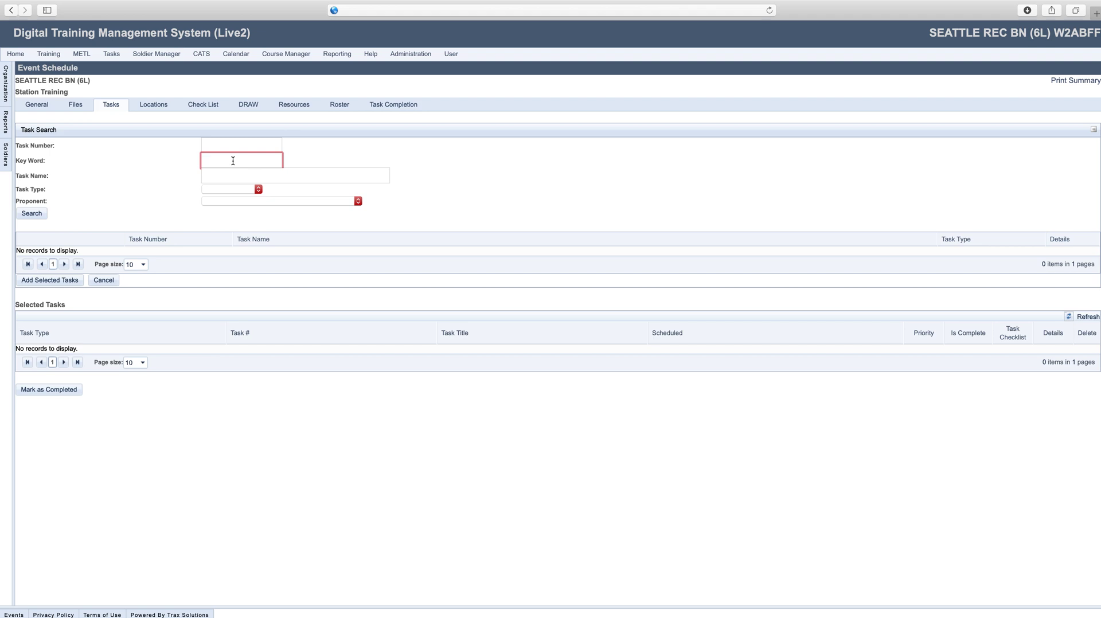
type("Telephone Prospecting")
key("Return")
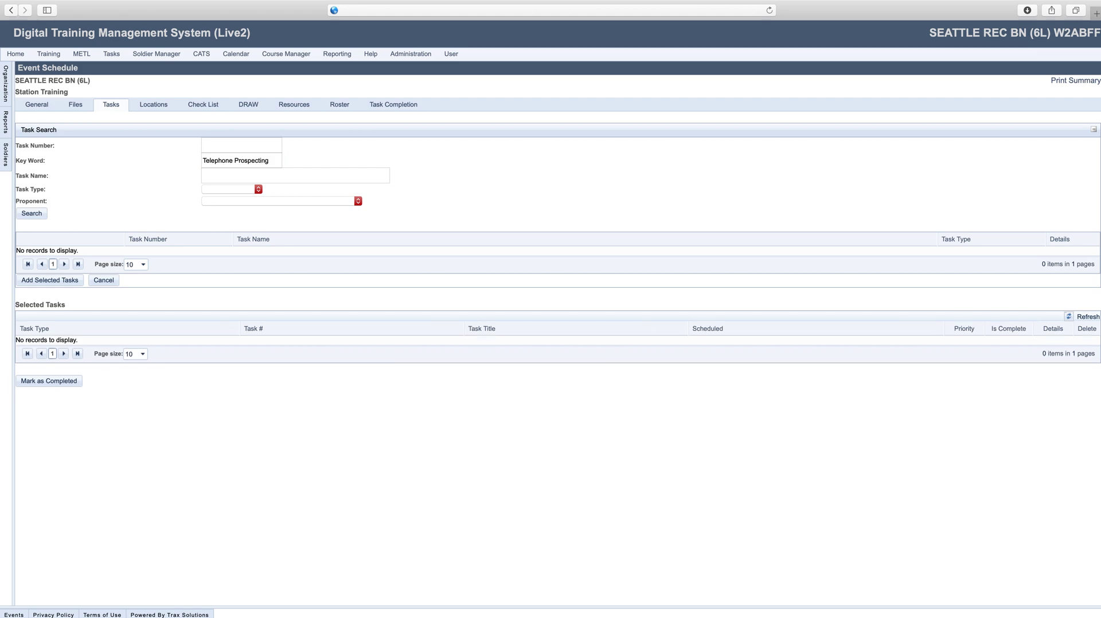
left_click(31, 214)
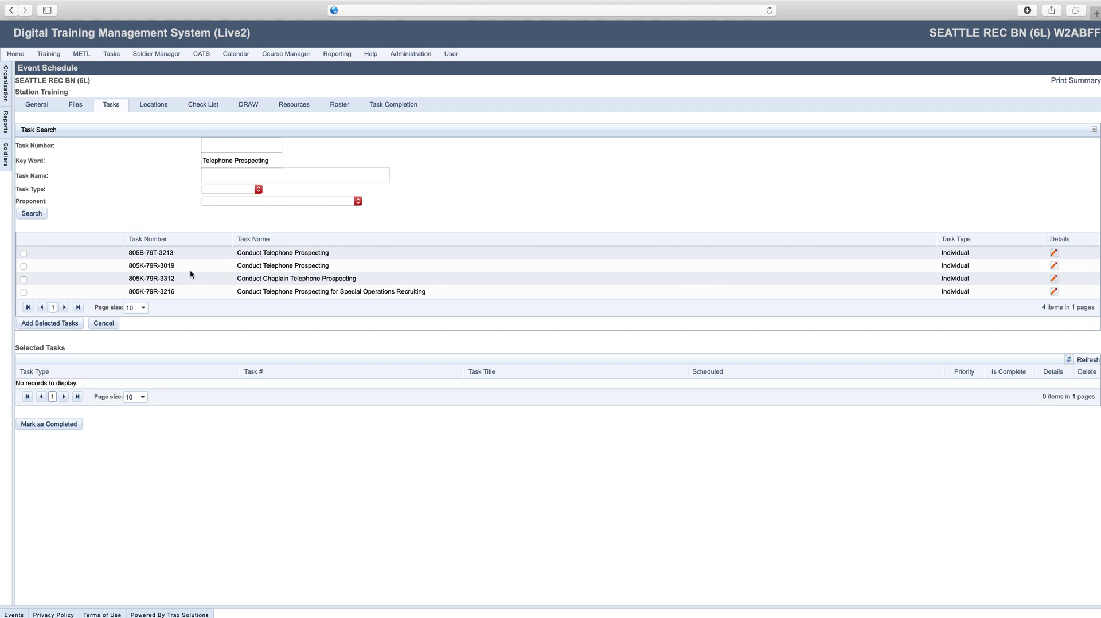
- Add task 805K-79R-3019, Conduct Telephone Prospecting, to the event's selected tasks
double_click(151, 267)
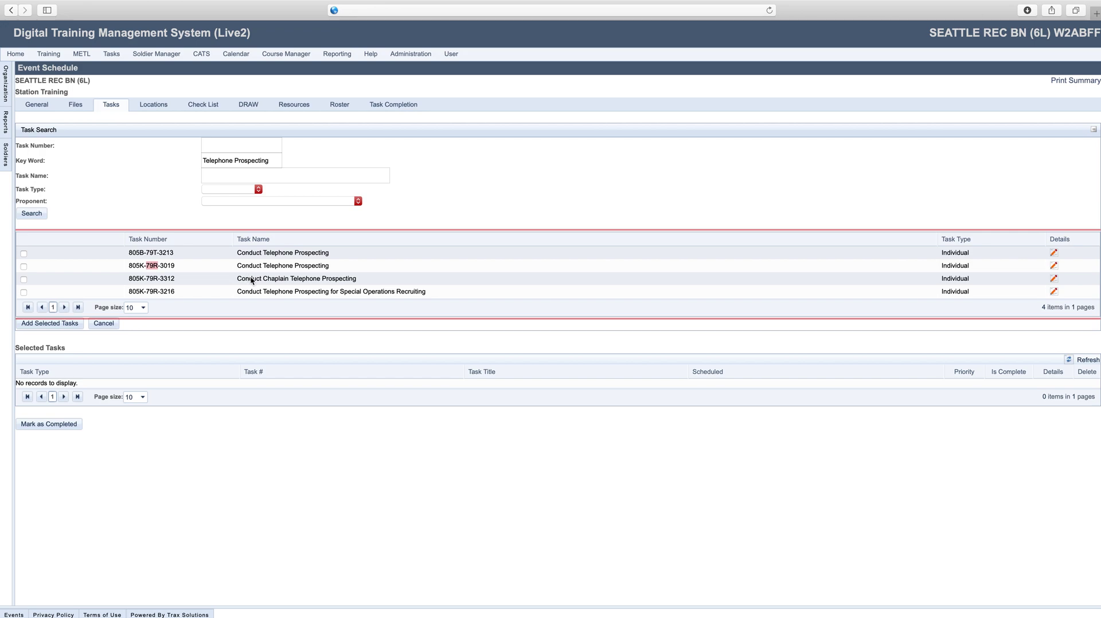
left_click(24, 267)
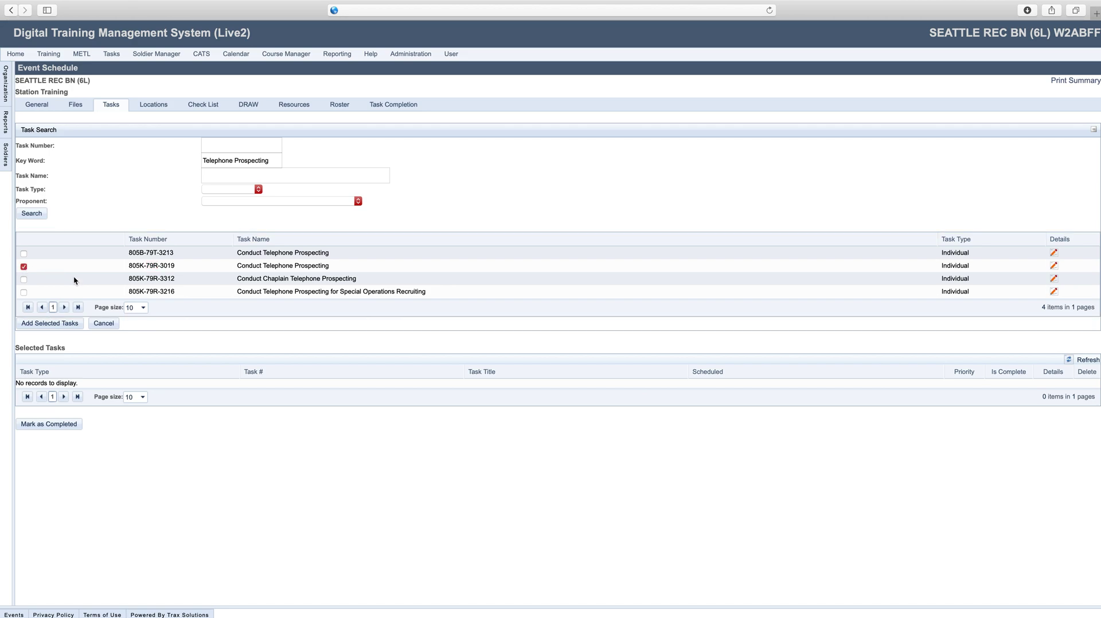
left_click(67, 325)
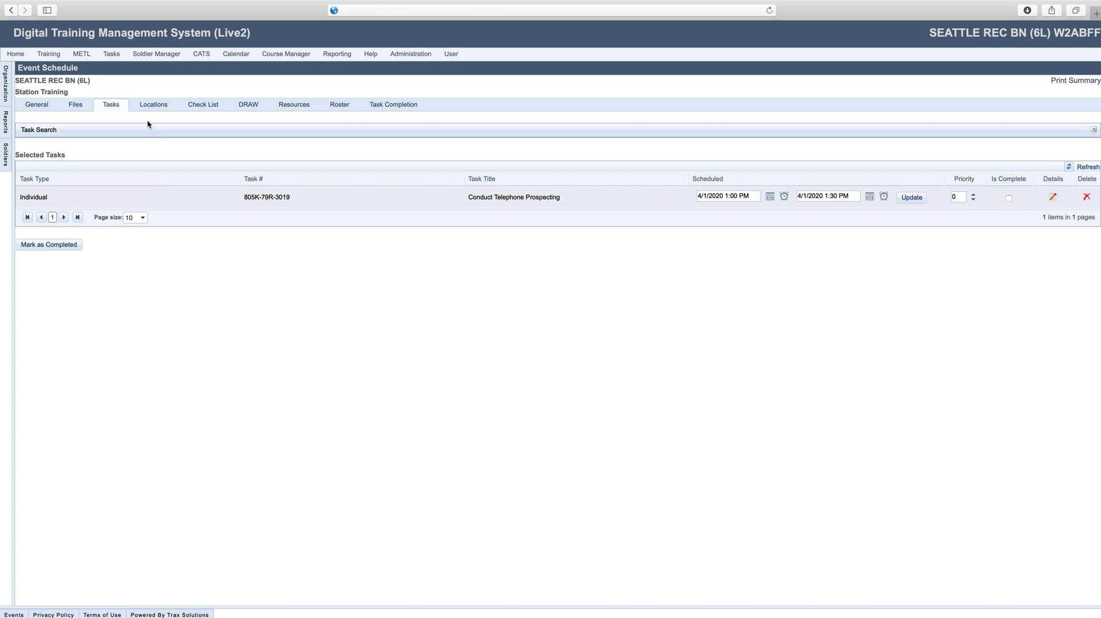
- View the event's DRAW risk matrix and open the soldier search for its roster
left_click(237, 108)
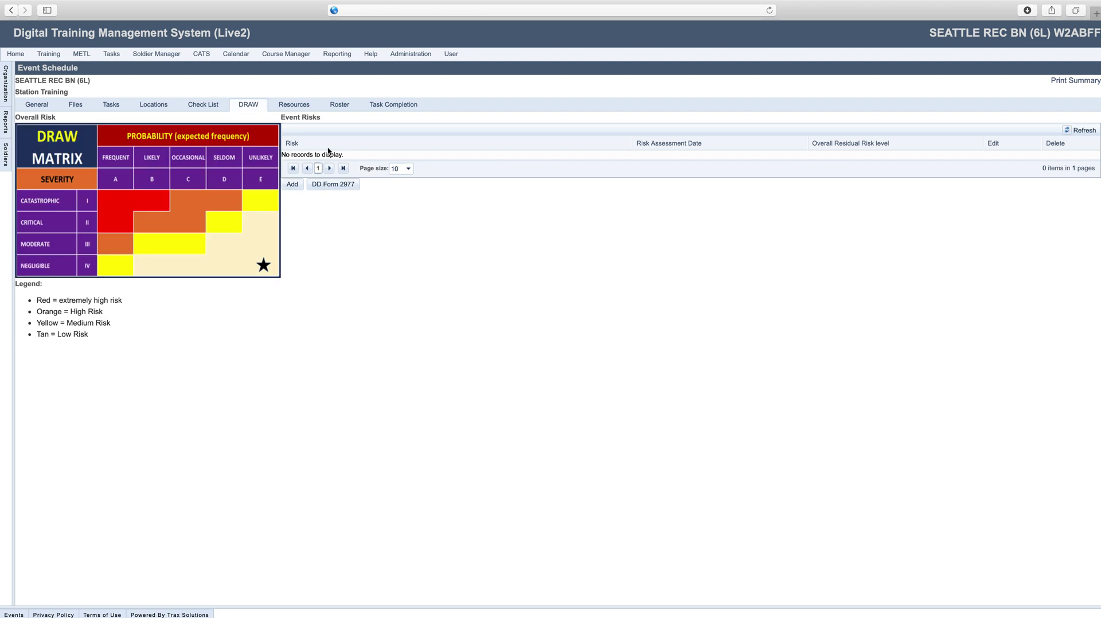
left_click(304, 106)
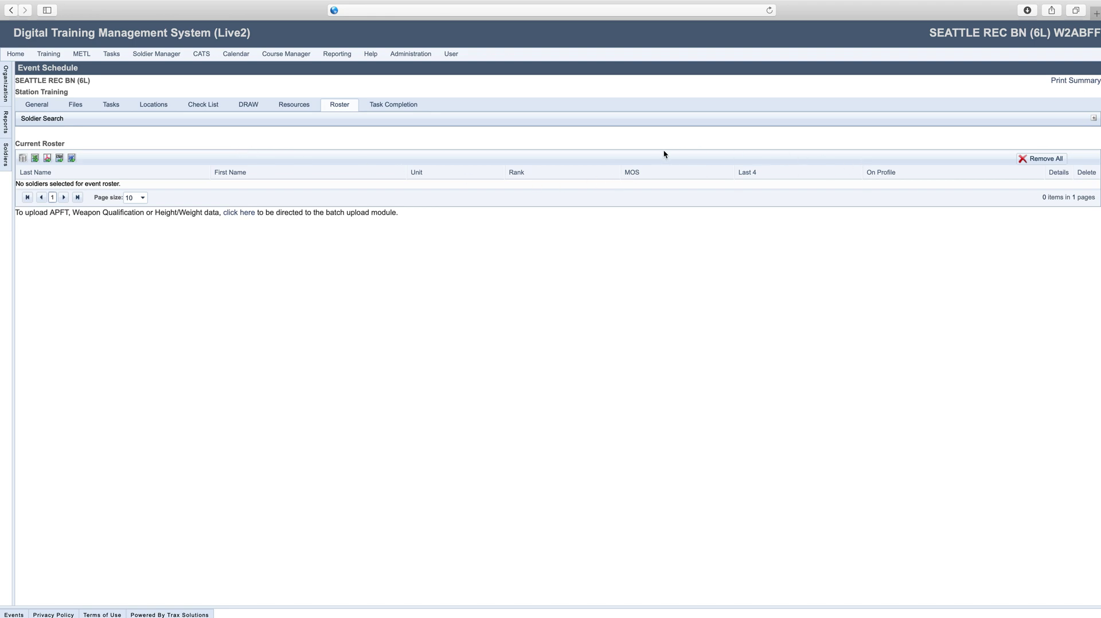
left_click(1094, 120)
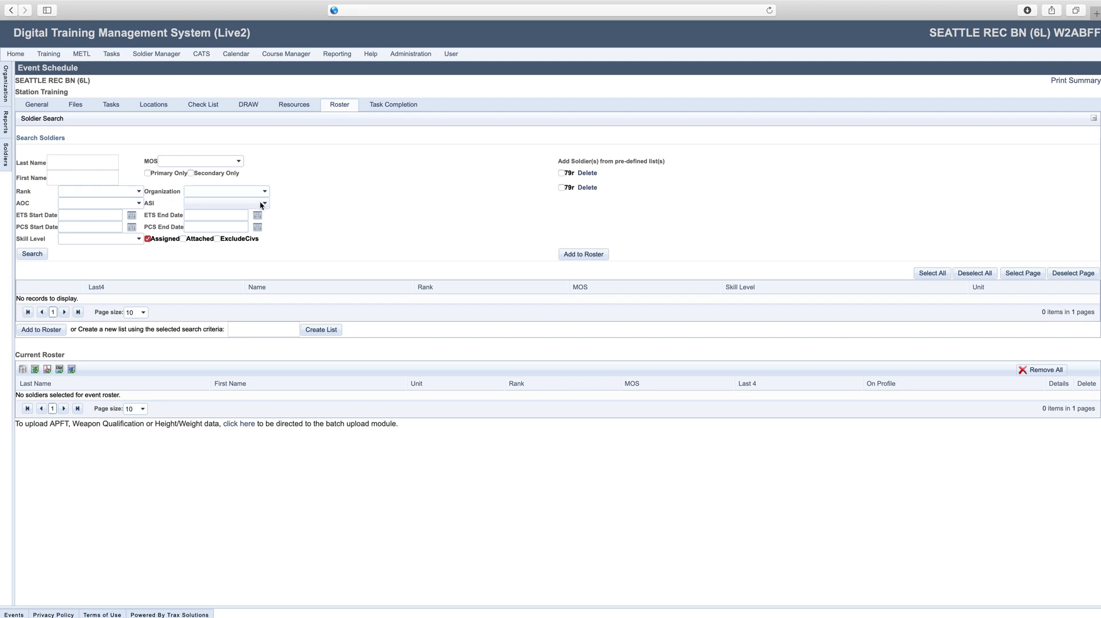
- List all assigned soldiers and select the first seven in the search results
left_click(35, 255)
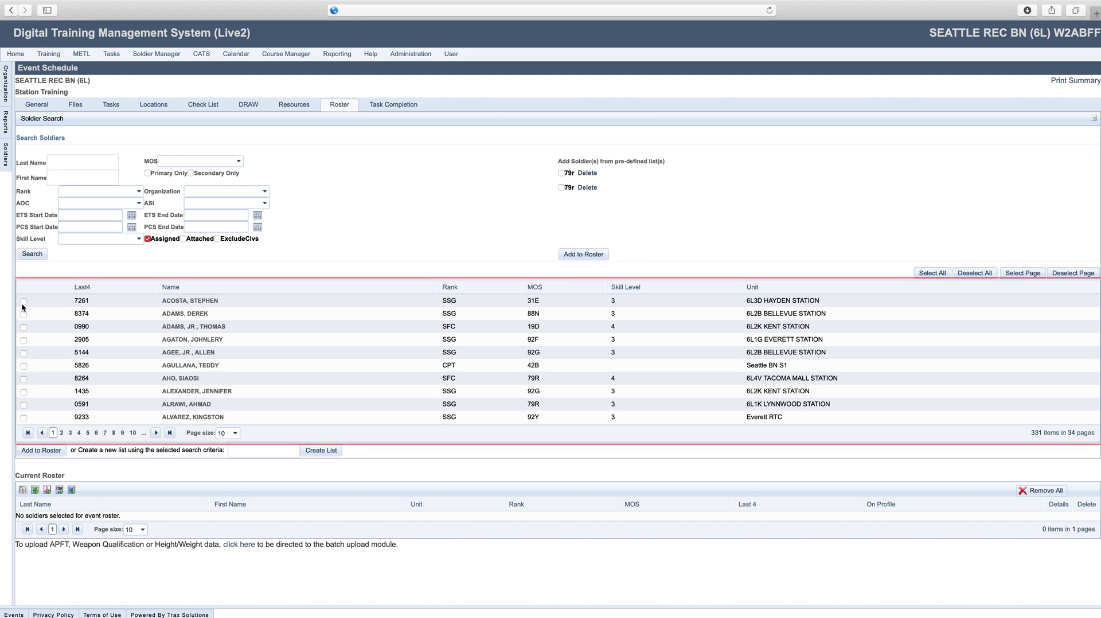
left_click(23, 327)
left_click(24, 340)
left_click(24, 353)
left_click(23, 366)
left_click(23, 378)
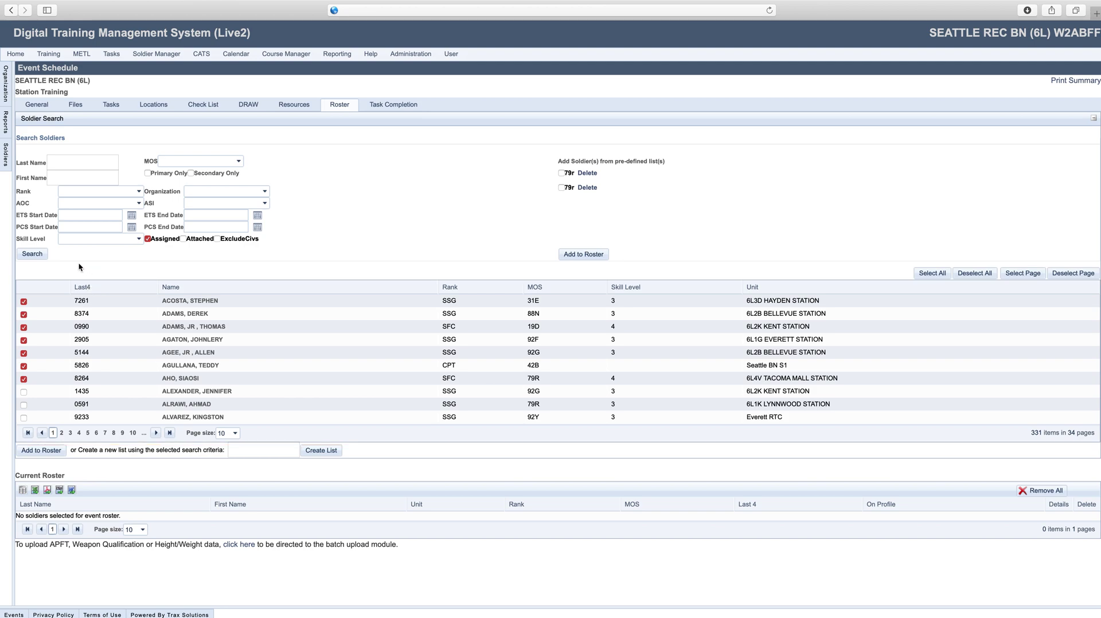
- Search soldiers by the trainer's last name and add the 79R SFC from HHC SEATTLE REC BN (6L) to the roster
left_click(78, 166)
type("vargas")
left_click(33, 254)
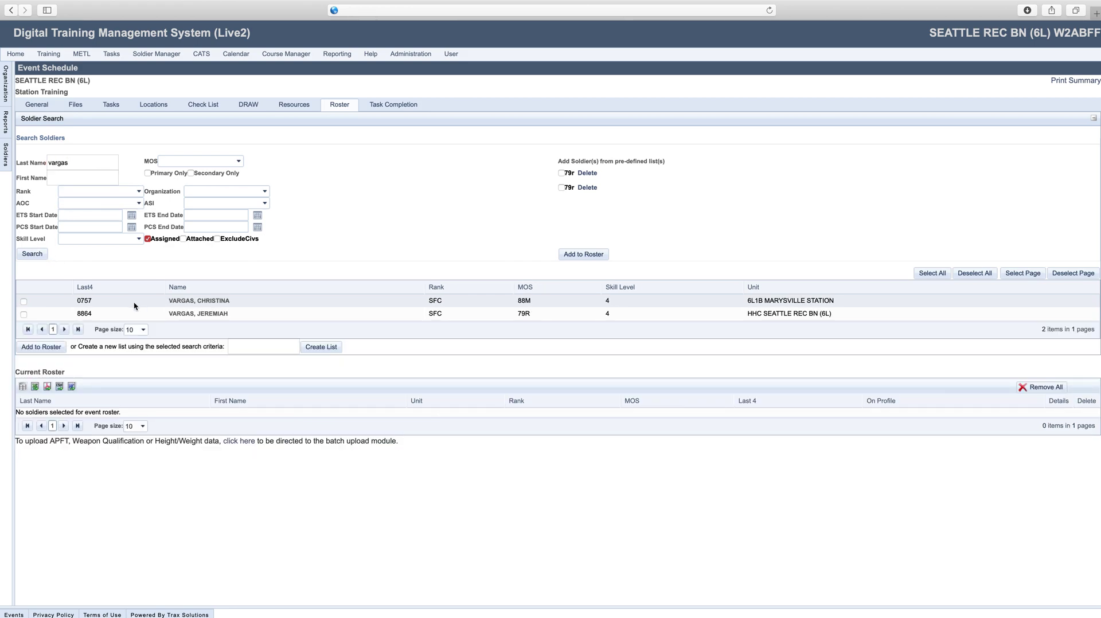
left_click(24, 314)
left_click(40, 347)
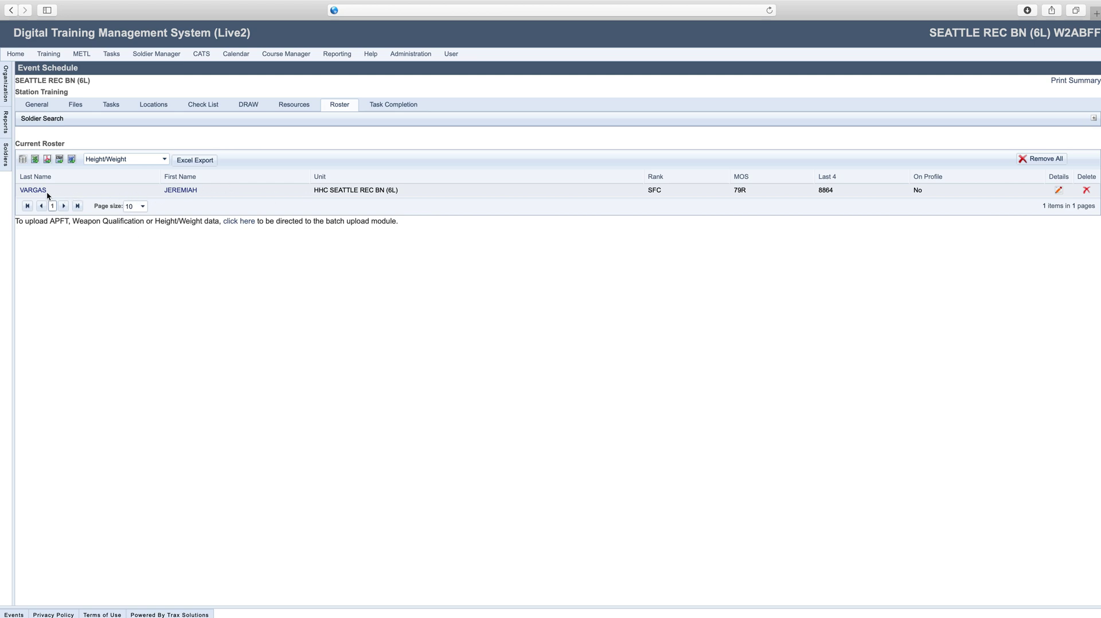
- Open the unit's training calendar to check the scheduled Station Training event
left_click(35, 163)
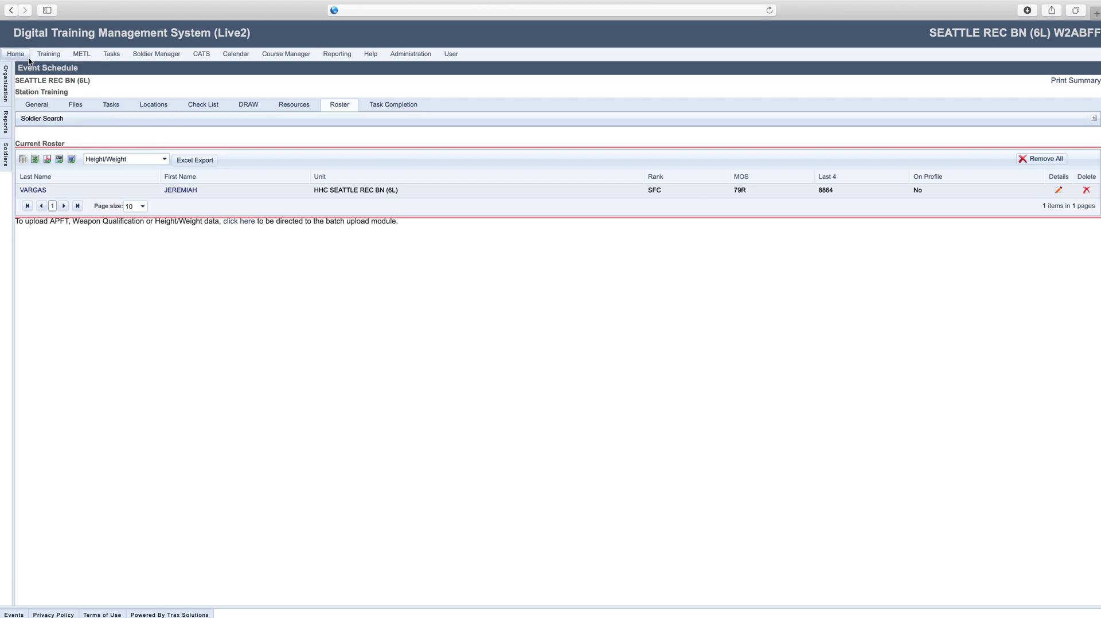
mouse_move(47, 59)
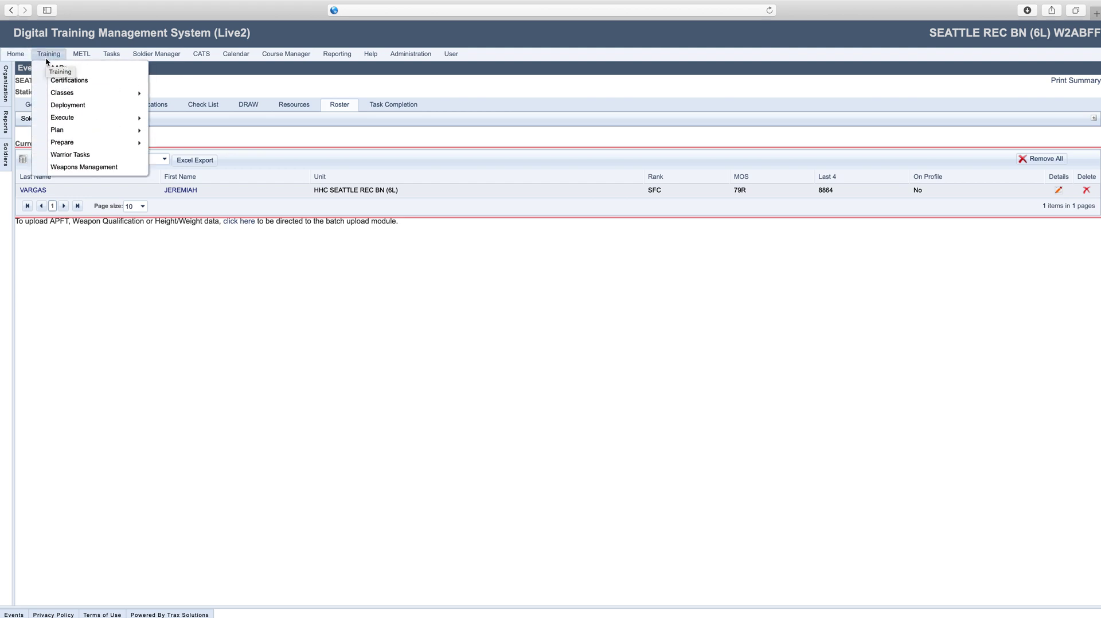
mouse_move(88, 129)
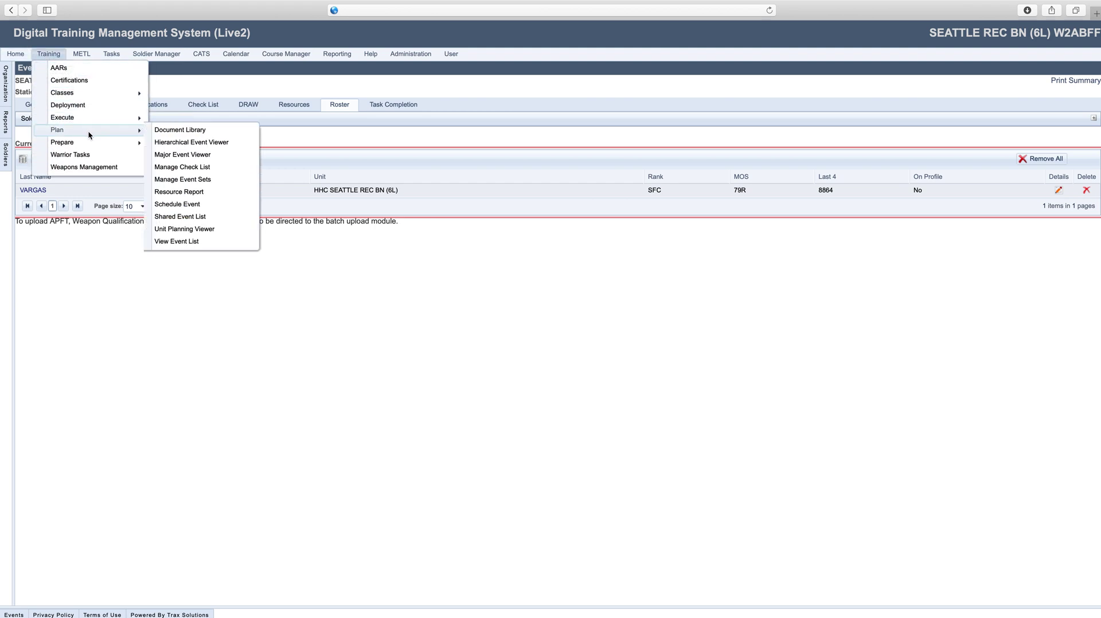
left_click(247, 58)
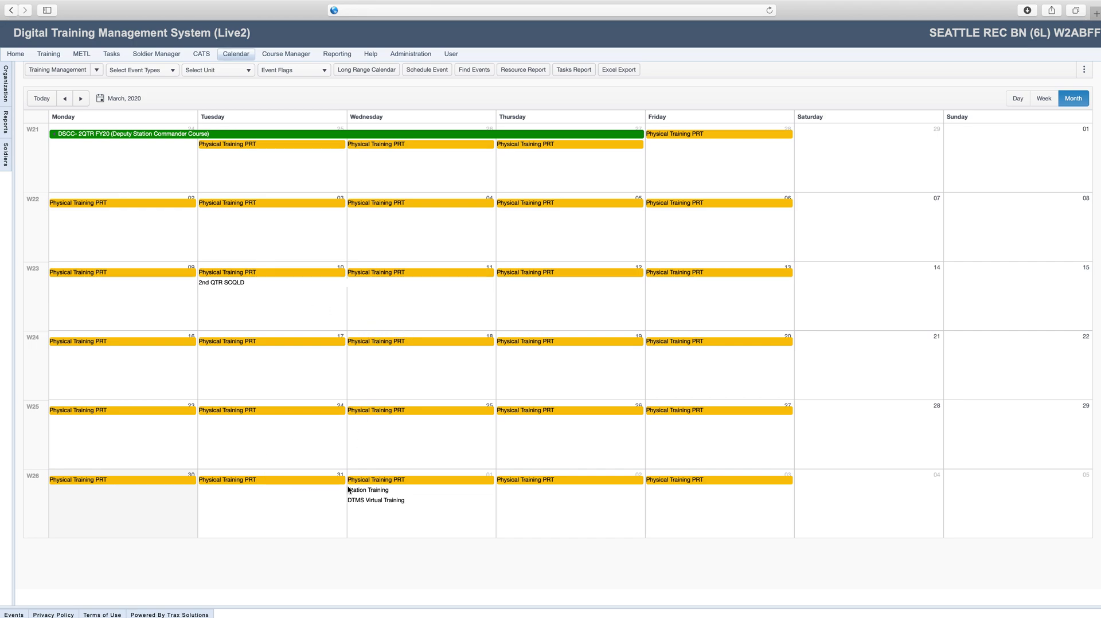
- Open the event details of the Station Training event on Wednesday, April 1, from the calendar
mouse_move(373, 492)
left_click(353, 492)
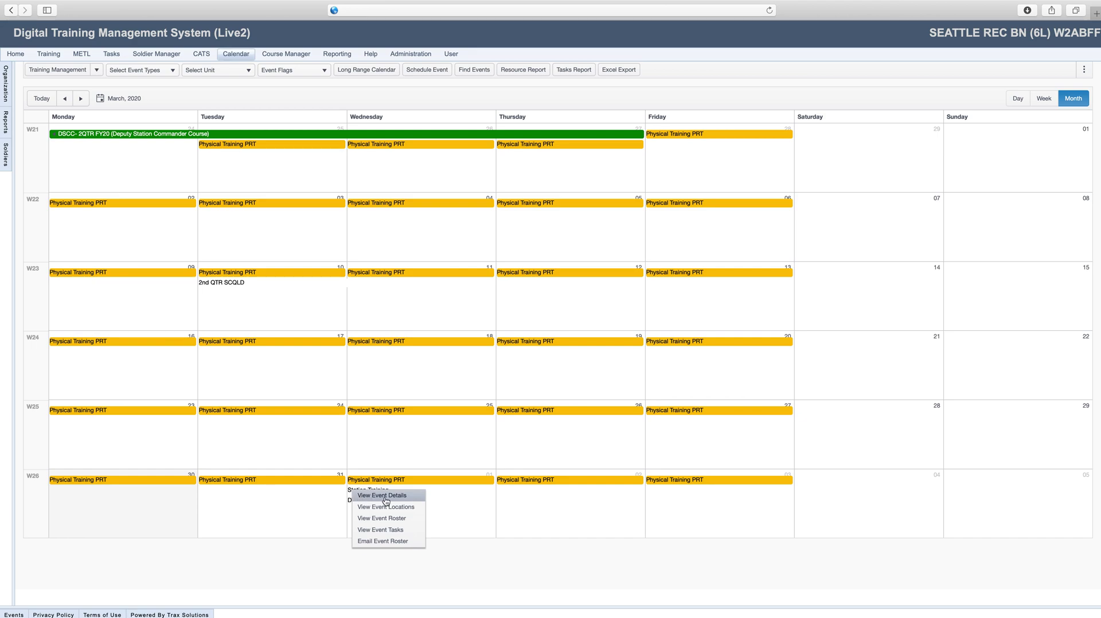
left_click(373, 496)
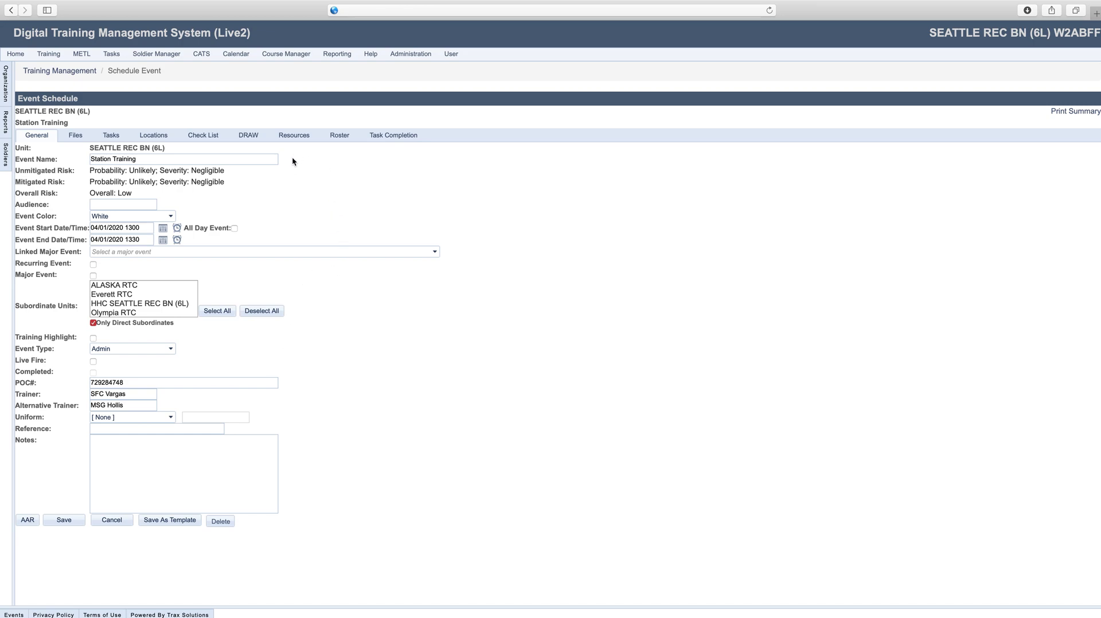
- Try to record a Go for the rostered SFC on task 805K-79R-3019, Conduct Telephone Prospecting
left_click(386, 137)
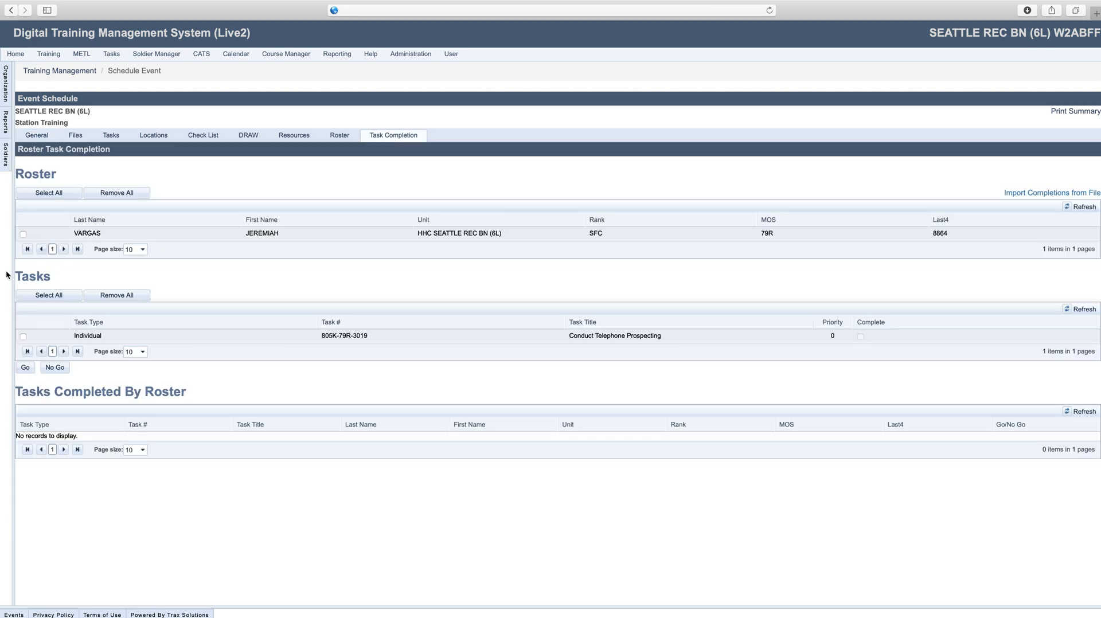
left_click(23, 234)
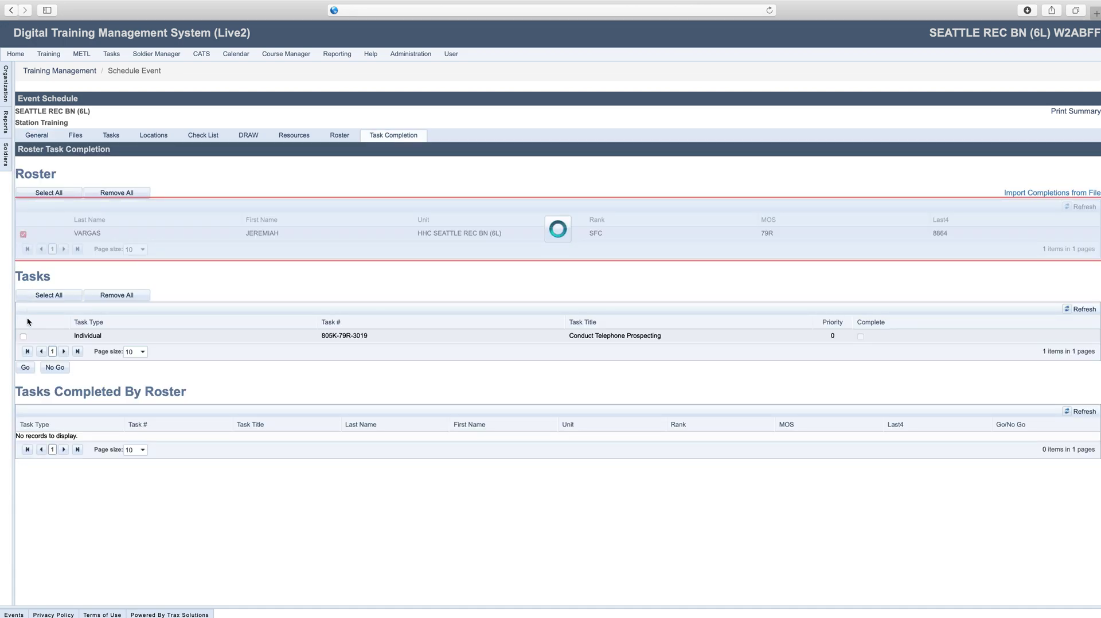
left_click(24, 337)
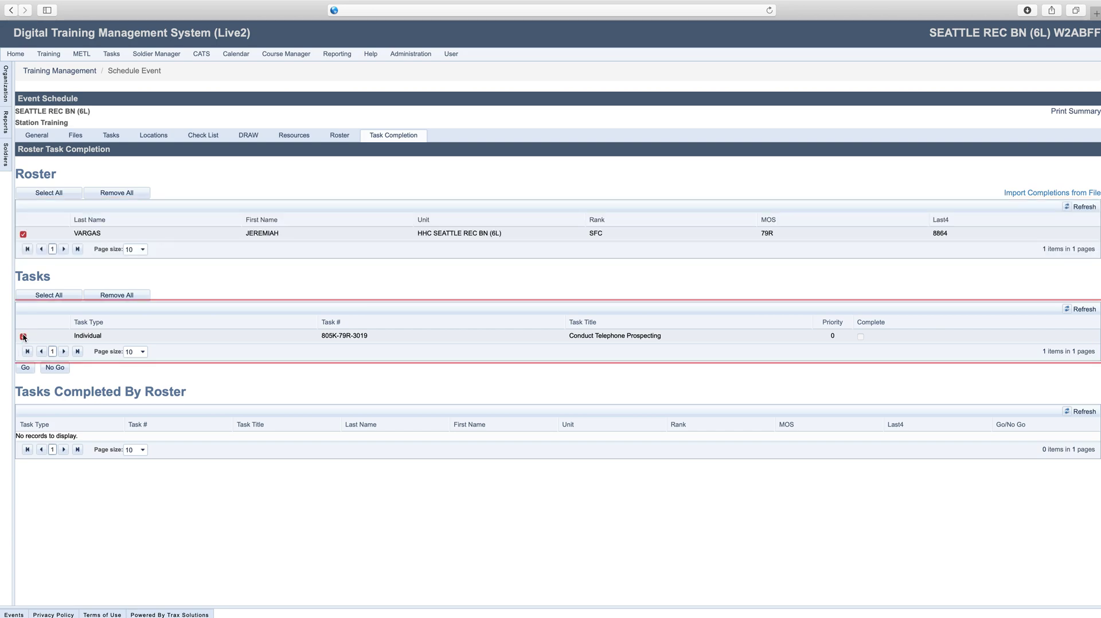
left_click(36, 368)
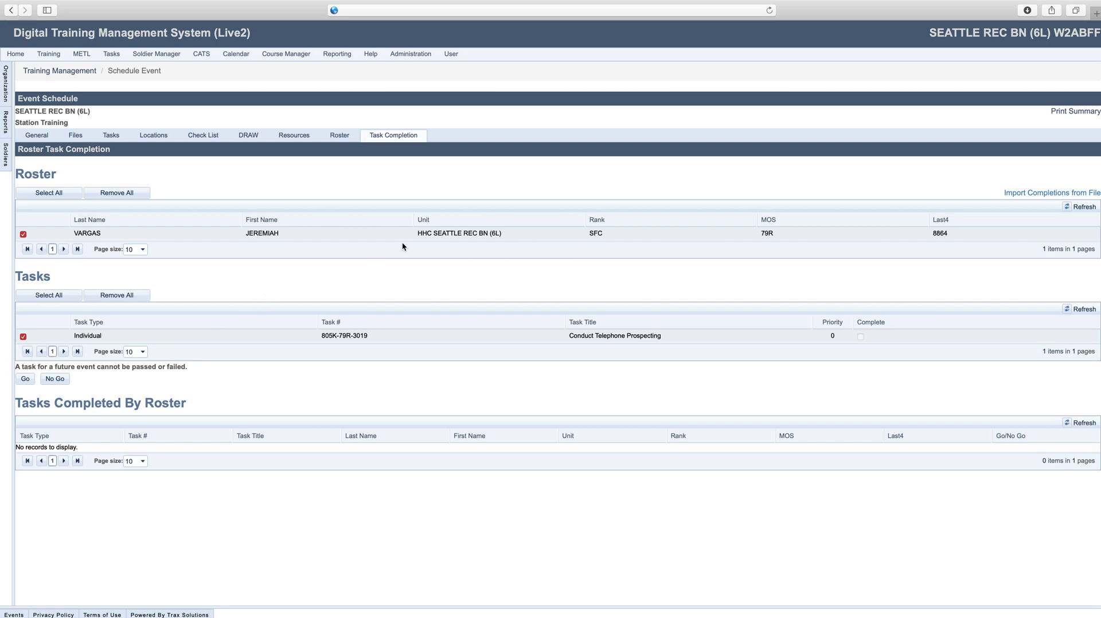
- Fill in a new event file titled "Sign in Roster" with description "Telephone Prospecting" and content type Document, and close the form without saving
left_click(76, 138)
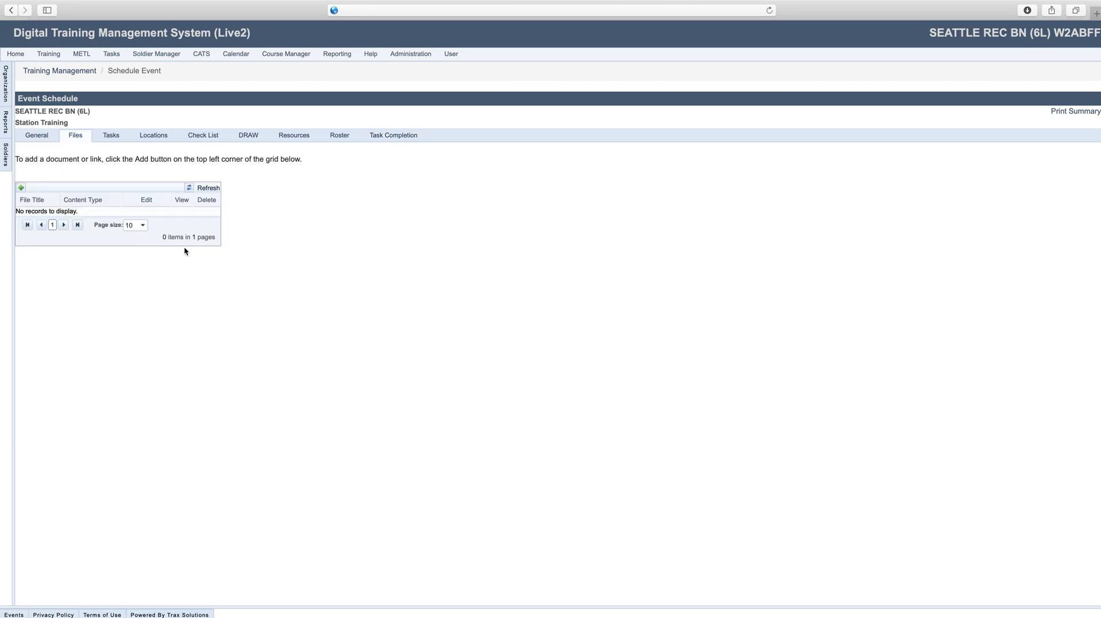
left_click(21, 191)
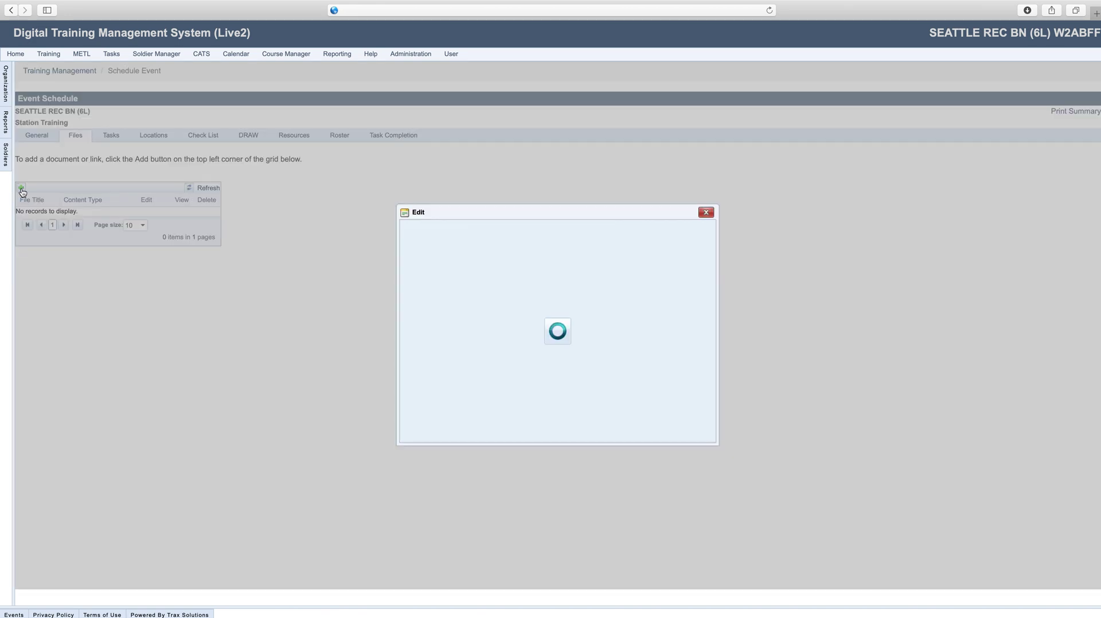
left_click(495, 247)
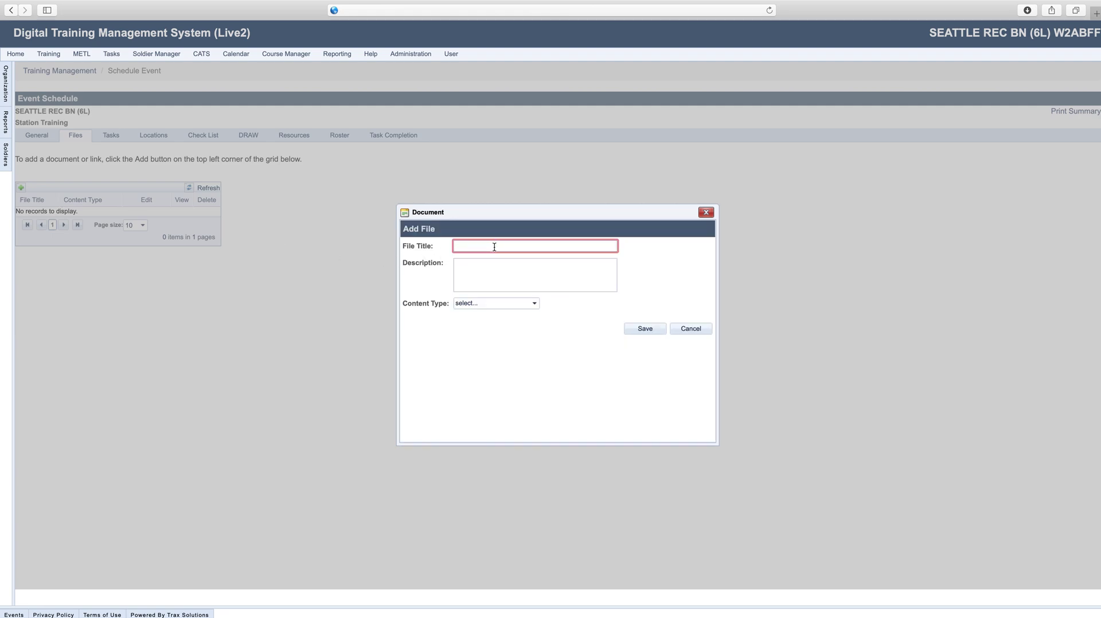
type("Sign in Roster")
left_click(519, 274)
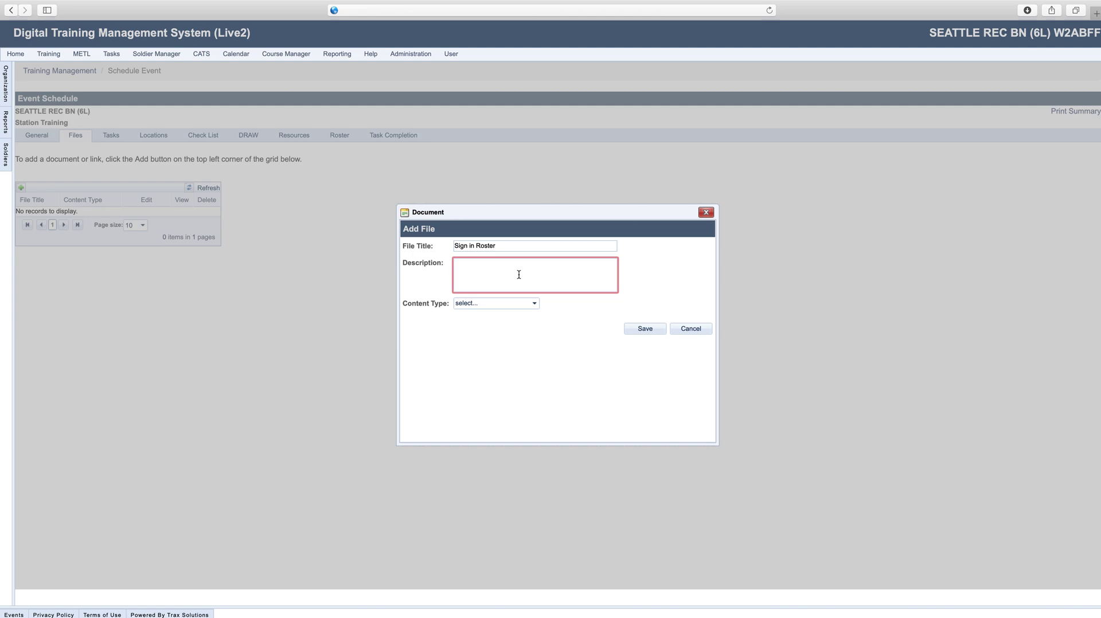
type("Telephone Prospecting")
left_click(509, 303)
left_click(473, 325)
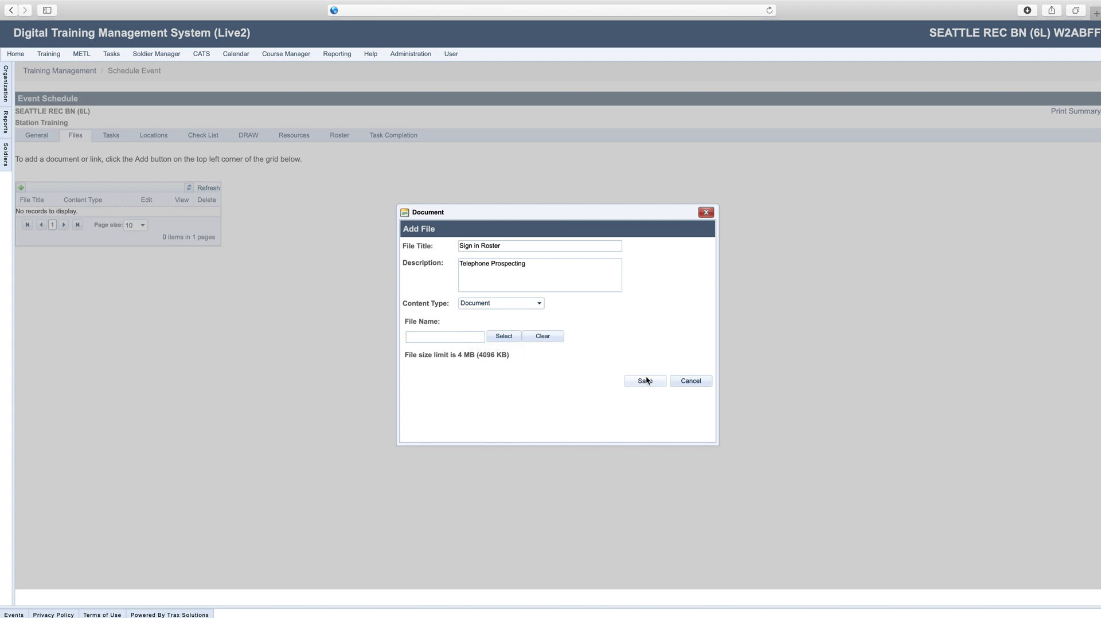
left_click(706, 216)
- Examine the event's AAR form from the assessment and training objectives down to the final question, and close it without entries
left_click(38, 138)
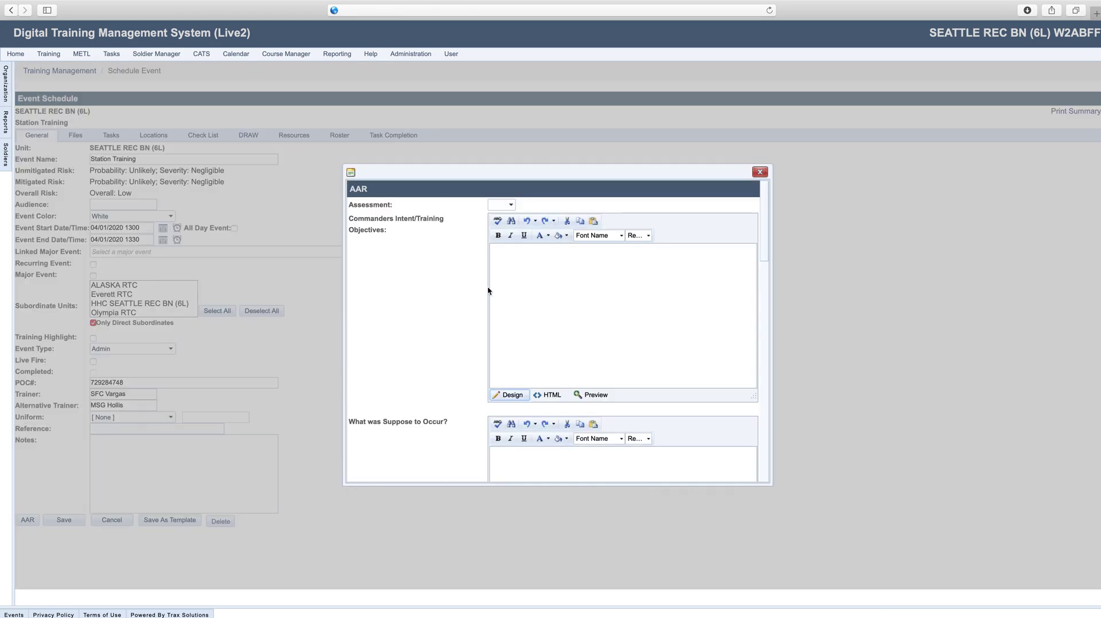
left_click(543, 293)
scroll(543, 322, "down", 15)
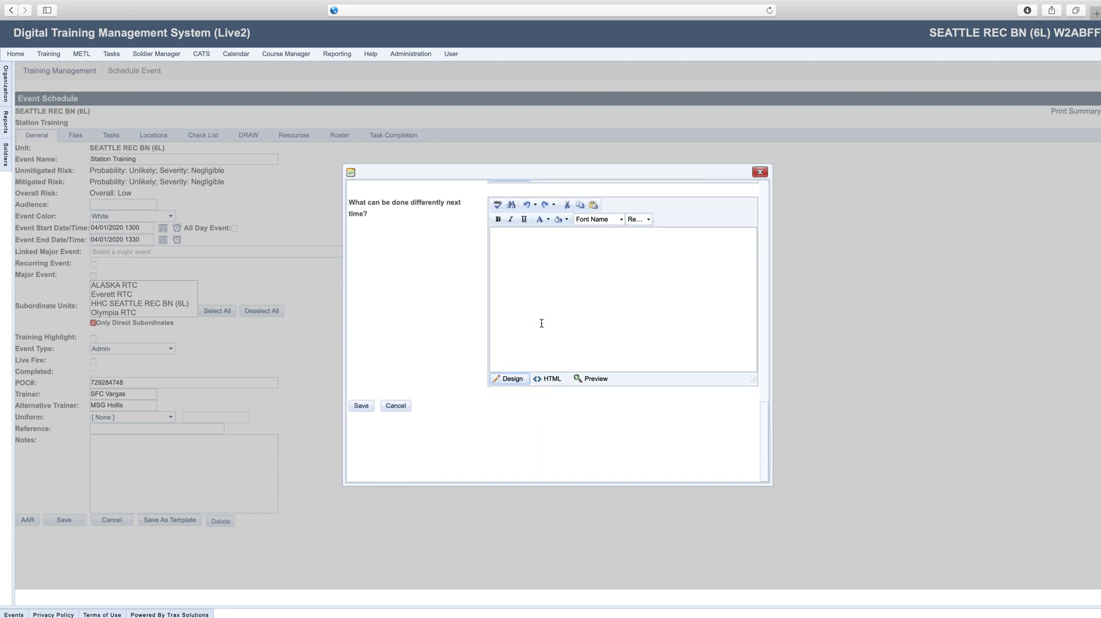
scroll(541, 323, "up", 8)
scroll(542, 323, "down", 5)
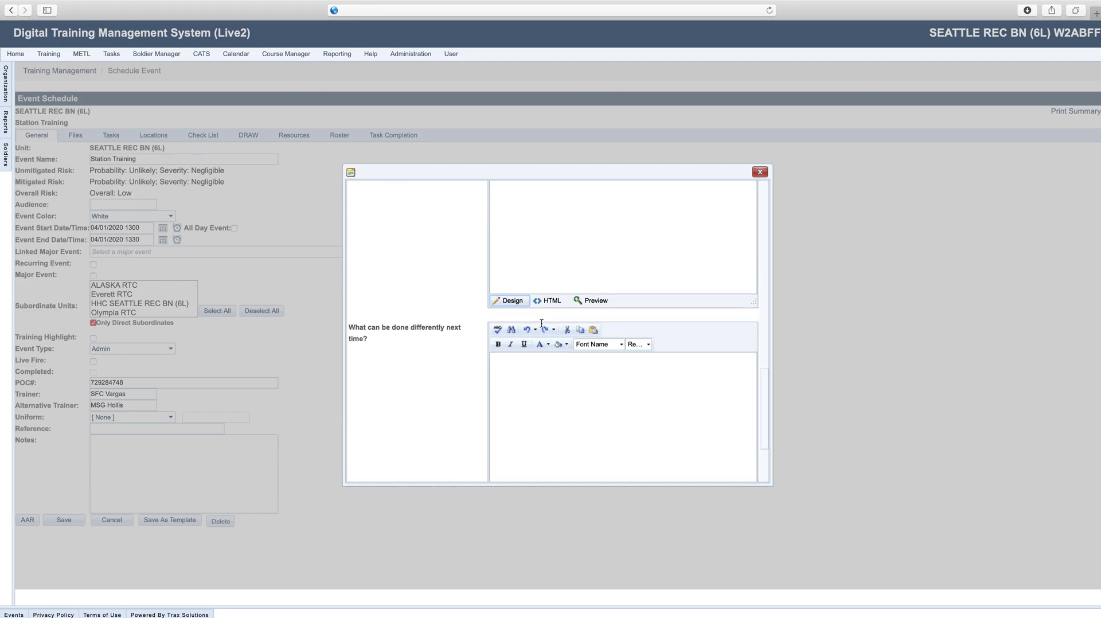
scroll(541, 323, "down", 3)
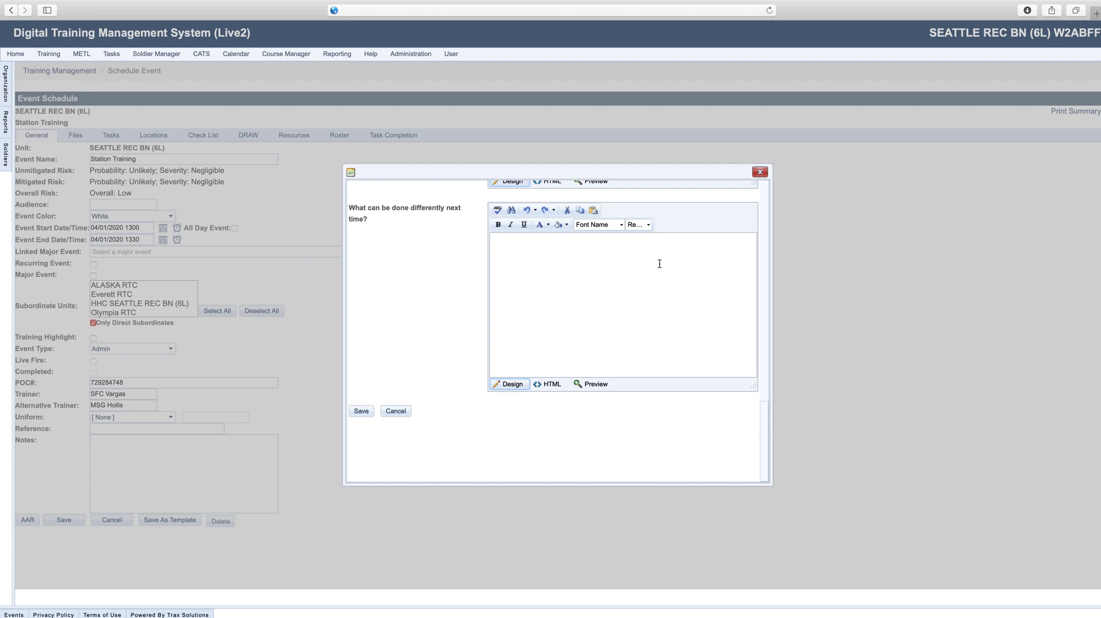
scroll(760, 189, "up", 6)
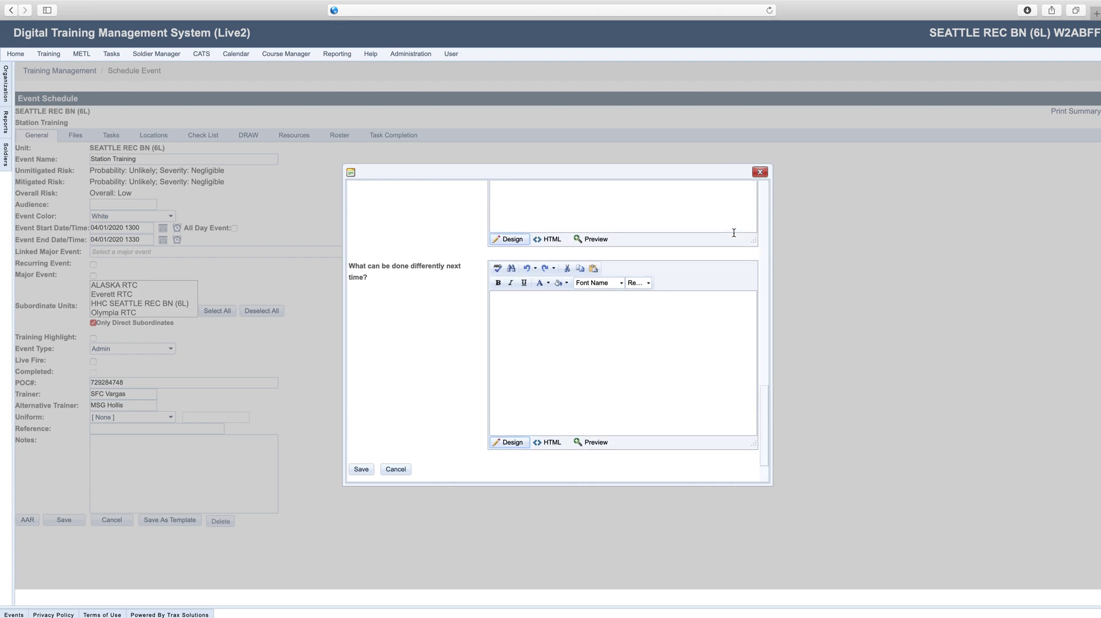
left_click(761, 172)
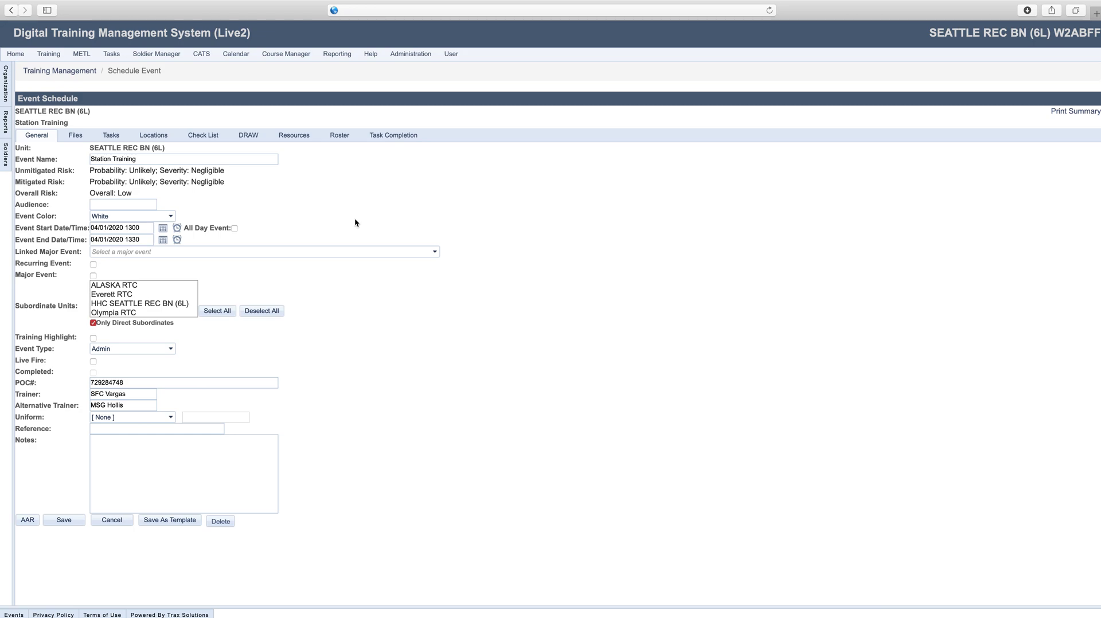
mouse_move(277, 55)
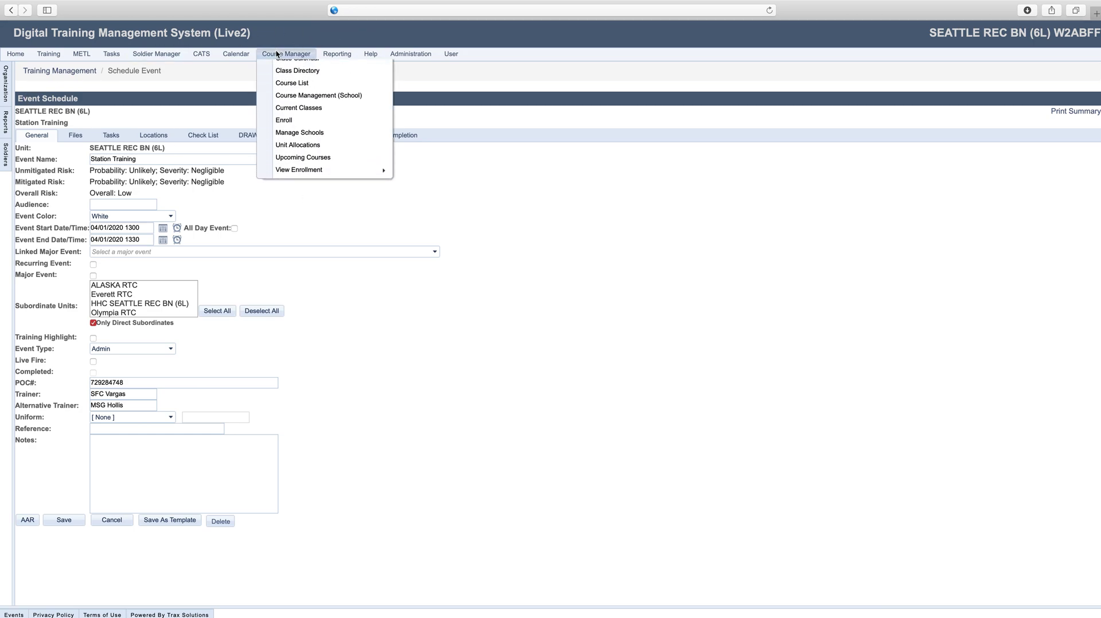